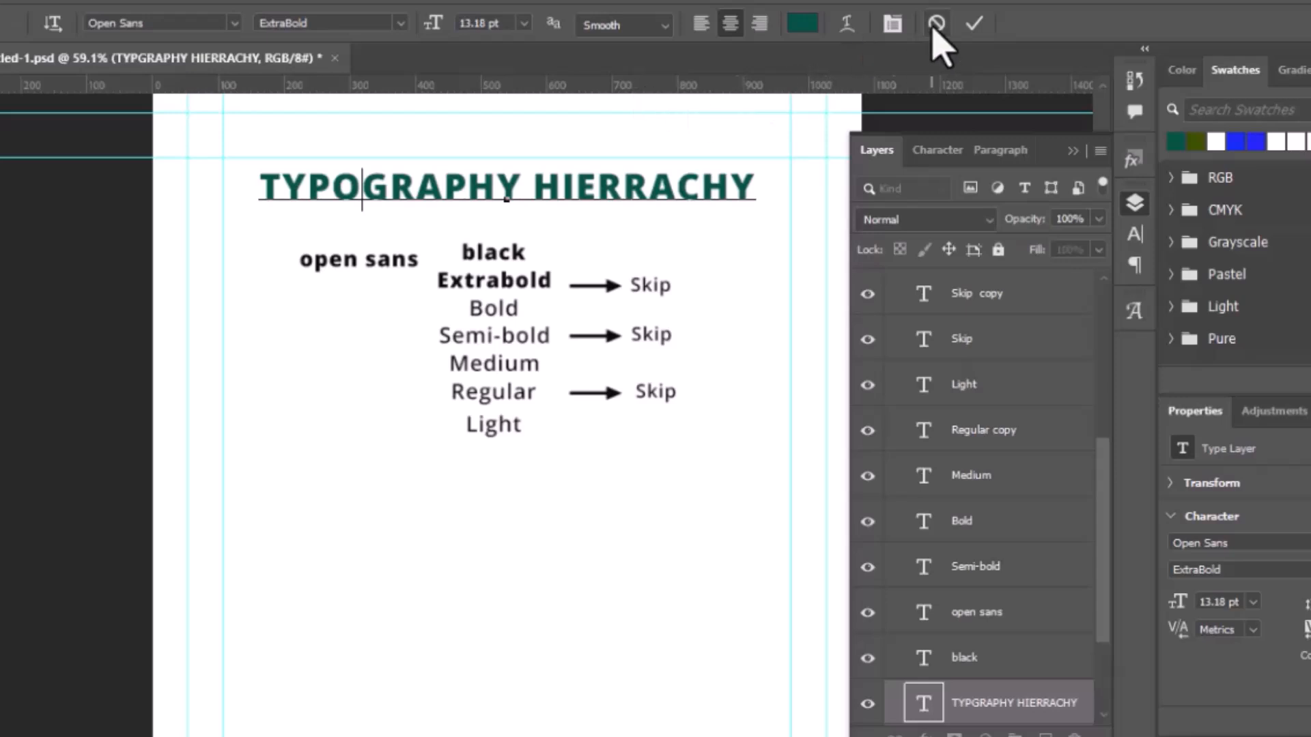
Step: Commit the corrected title as "TYPOGRAPHY HIERRACHY" and deselect it
left_click(974, 23)
key("v")
left_click(611, 462)
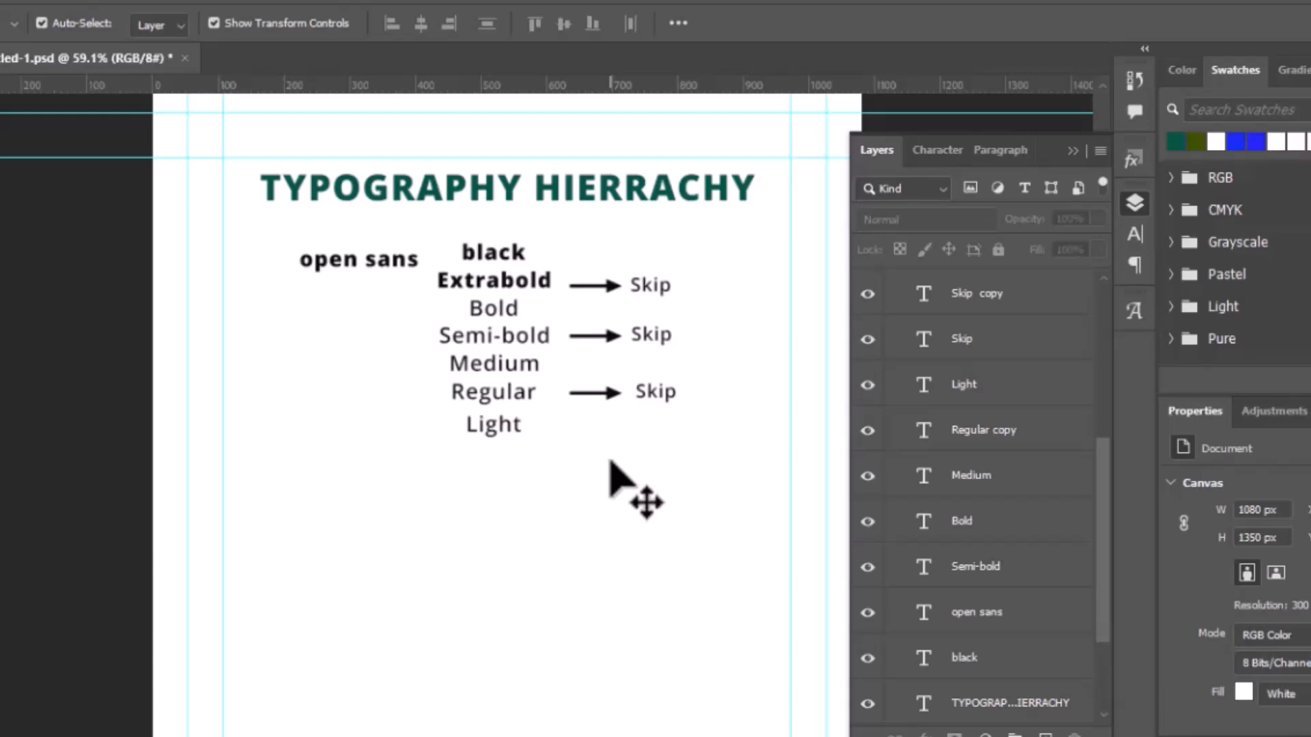
Step: Examine the list of weights and the Open Sans font styles available for the "Medium" text
scroll(471, 300, "up", 4)
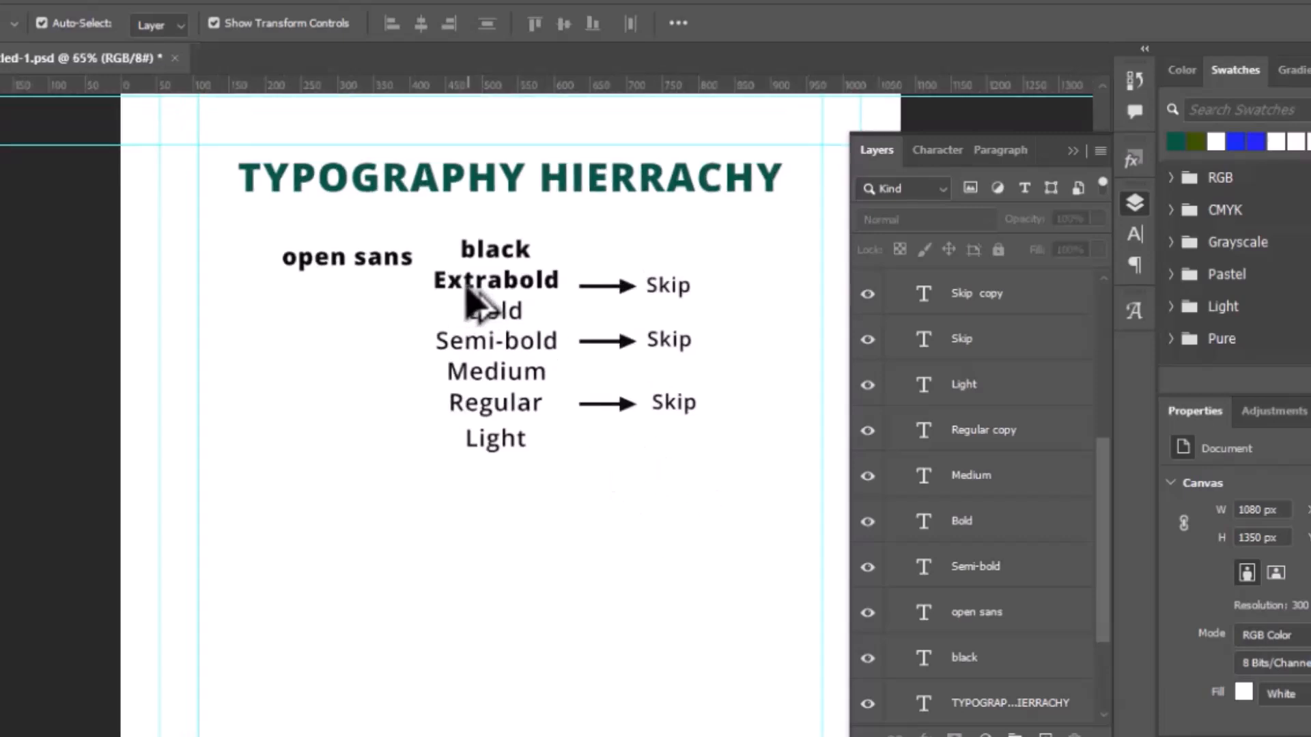
left_click_drag(531, 323, 470, 328)
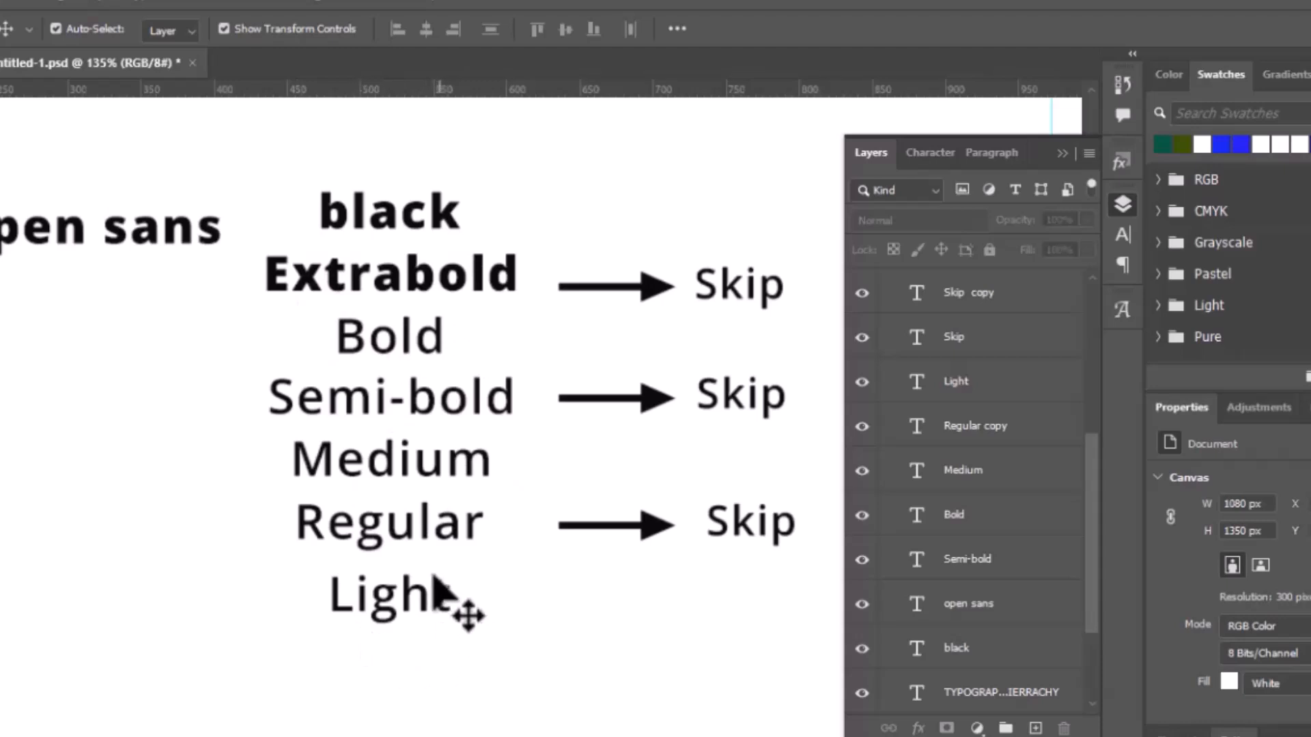
scroll(433, 577, "down", 1)
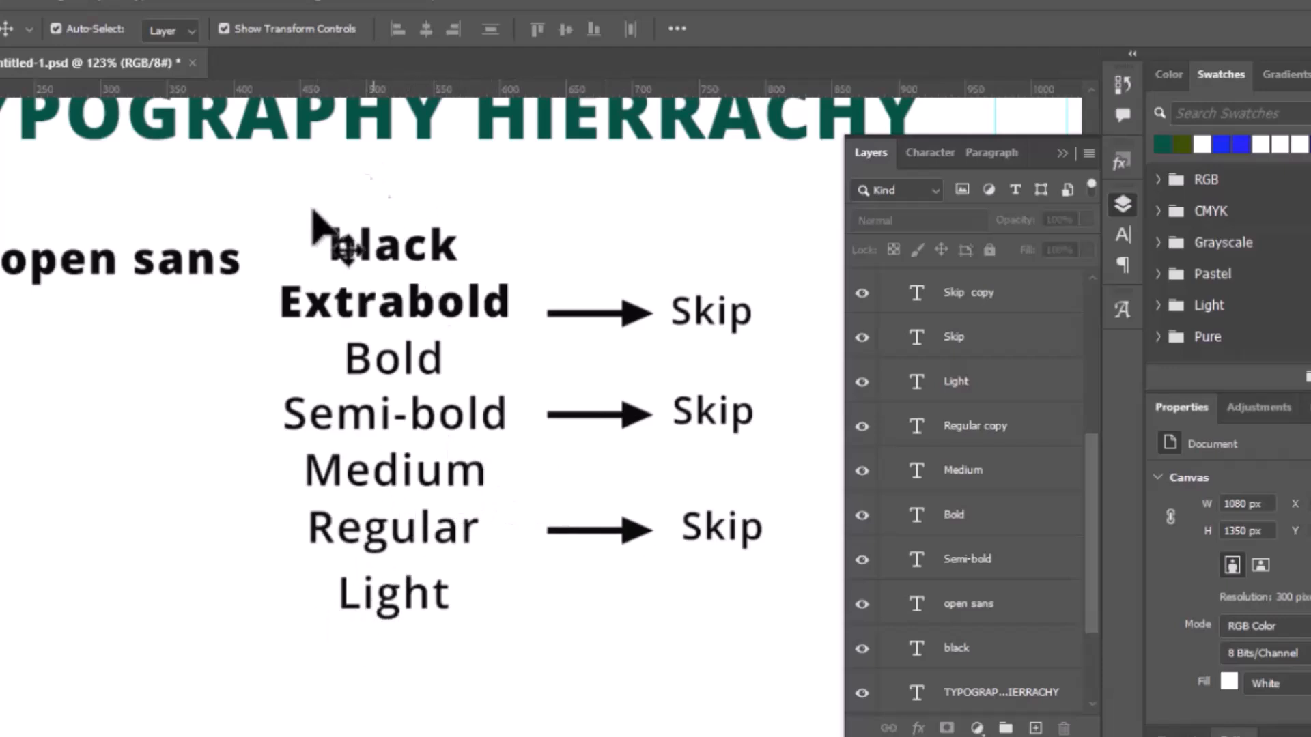
left_click(464, 480)
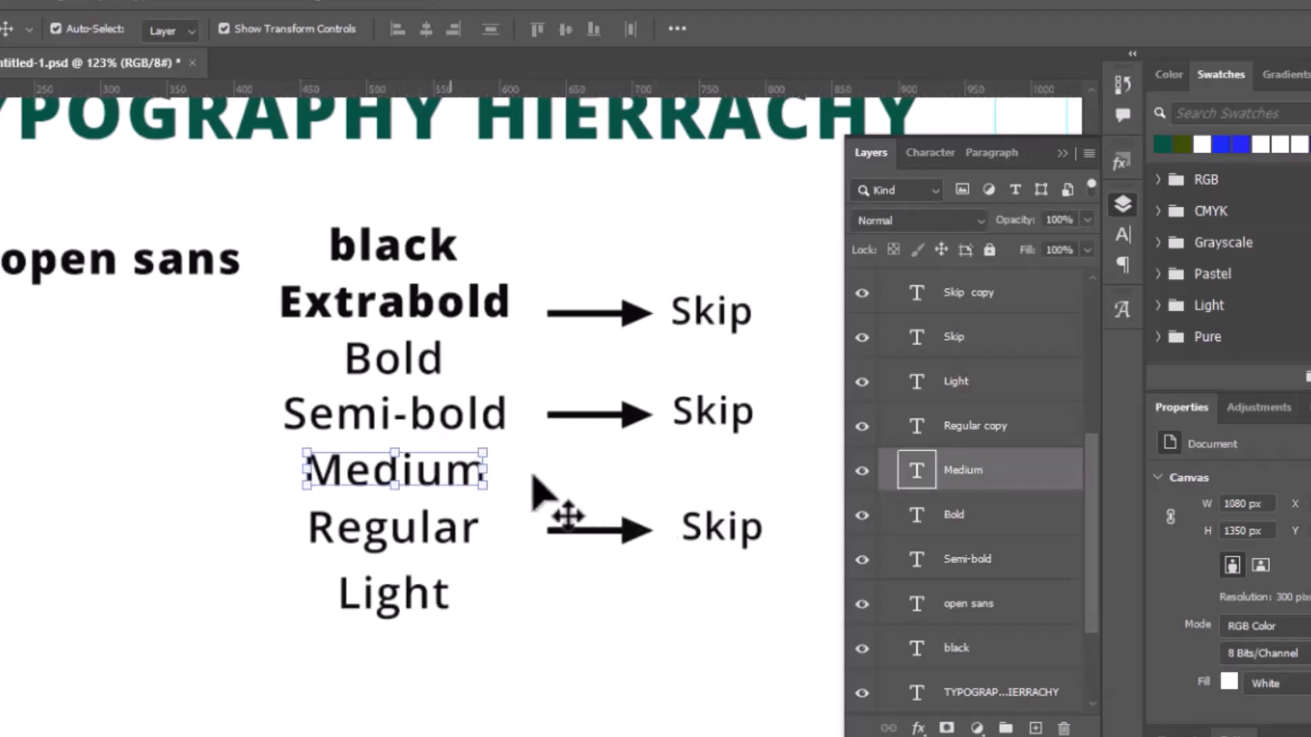
left_click(1222, 562)
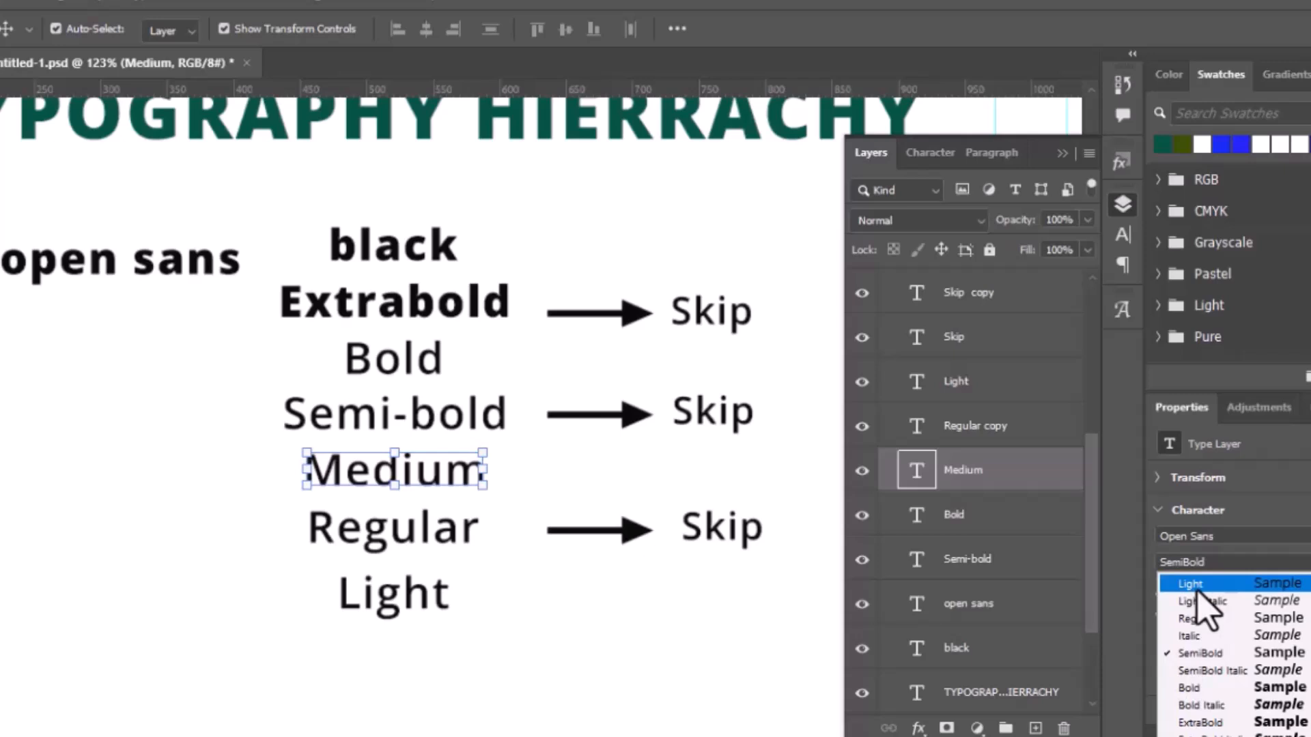
left_click(625, 621)
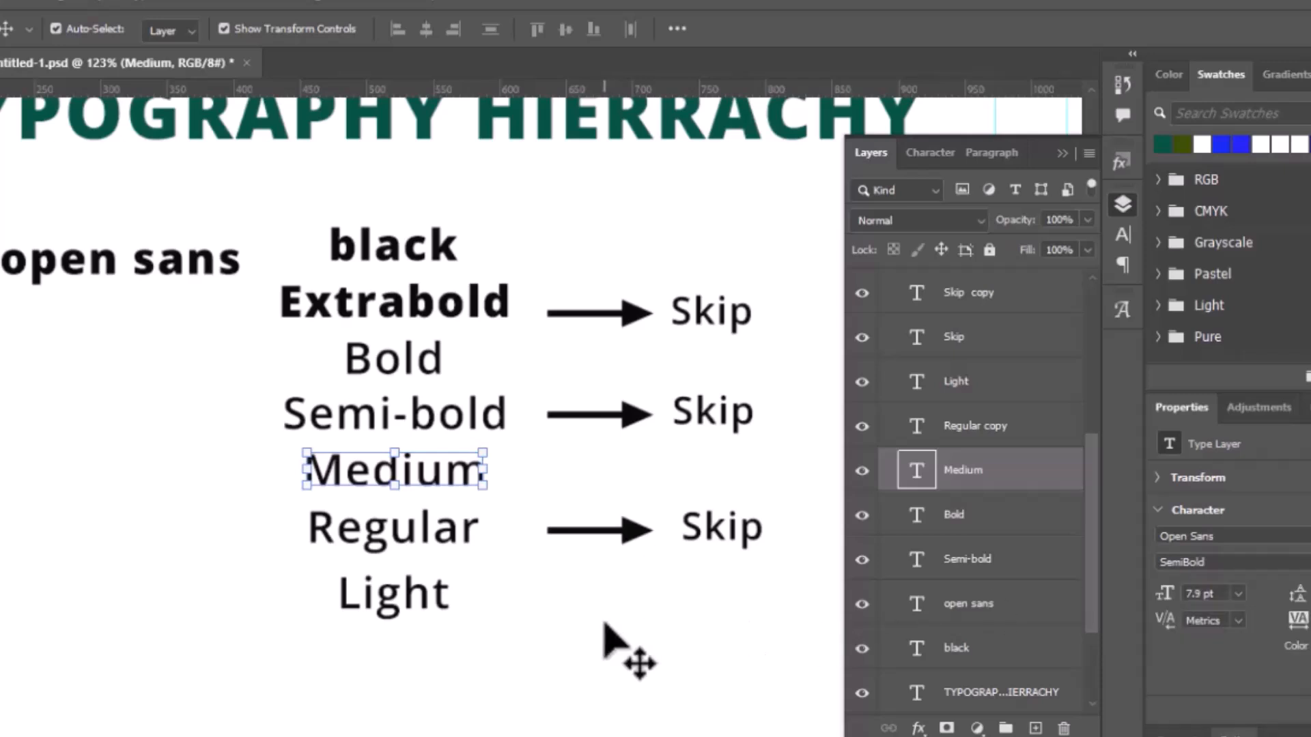
left_click(1222, 562)
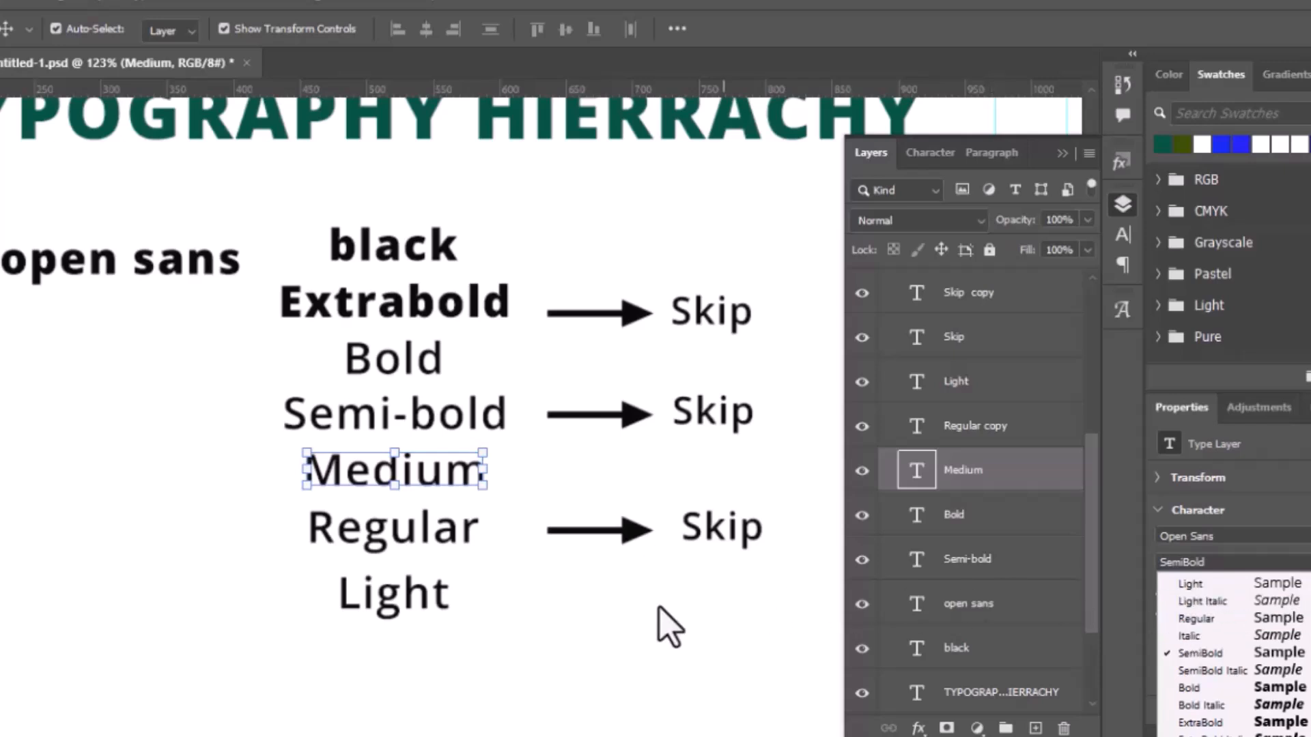
left_click(607, 610)
Step: Change the font of the "Light" text to Bison Bold and commit the edit
double_click(434, 606)
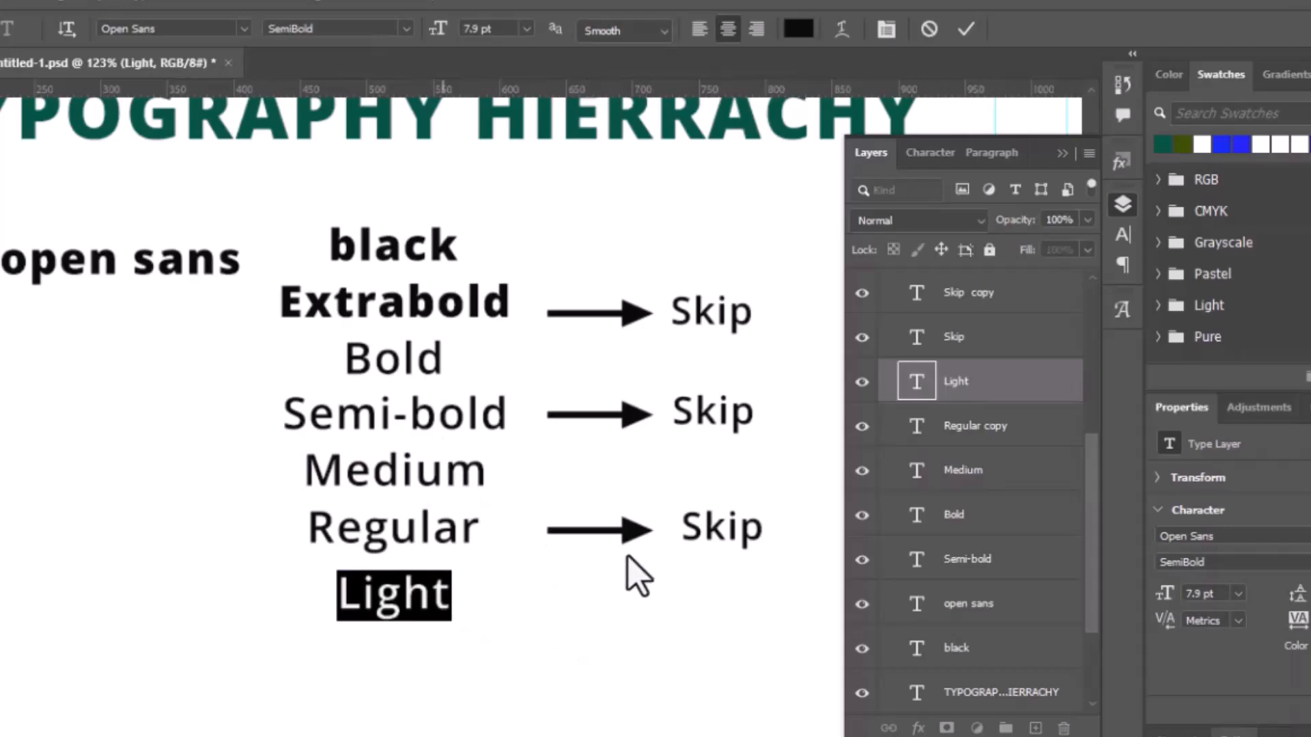
left_click(1306, 537)
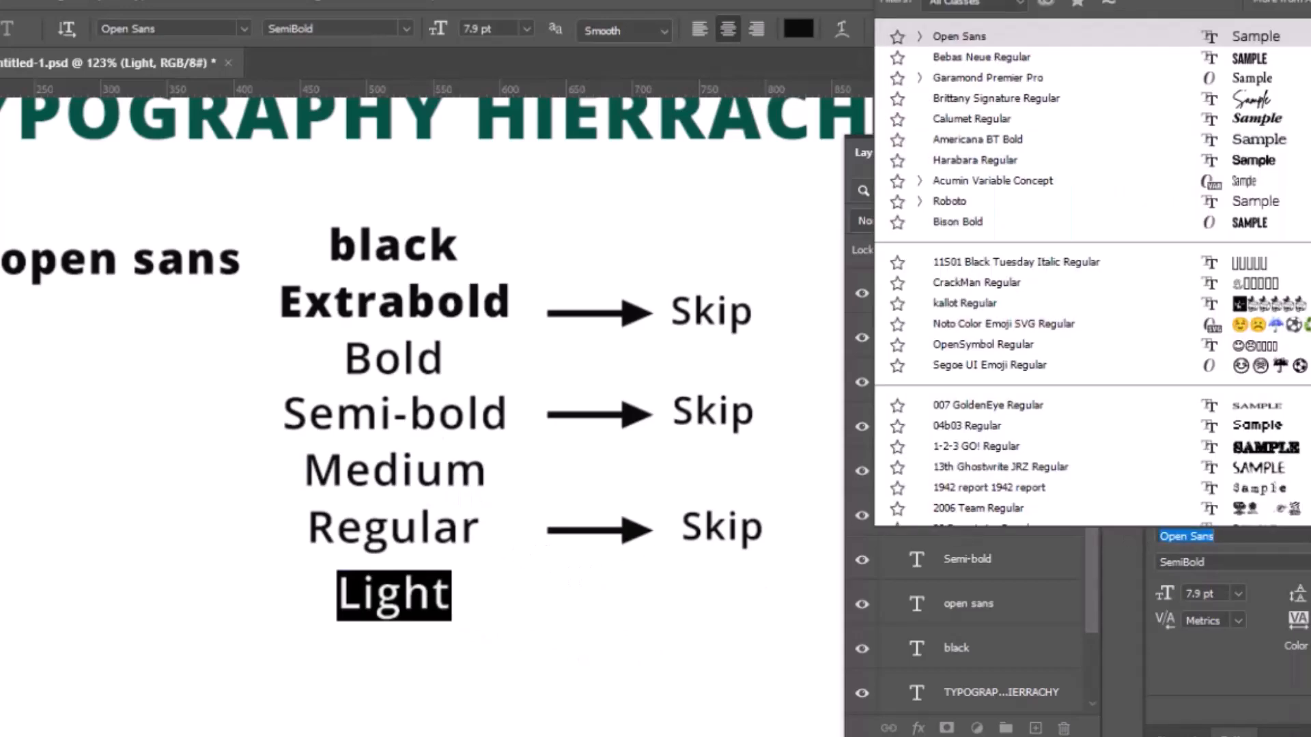
type("BISON")
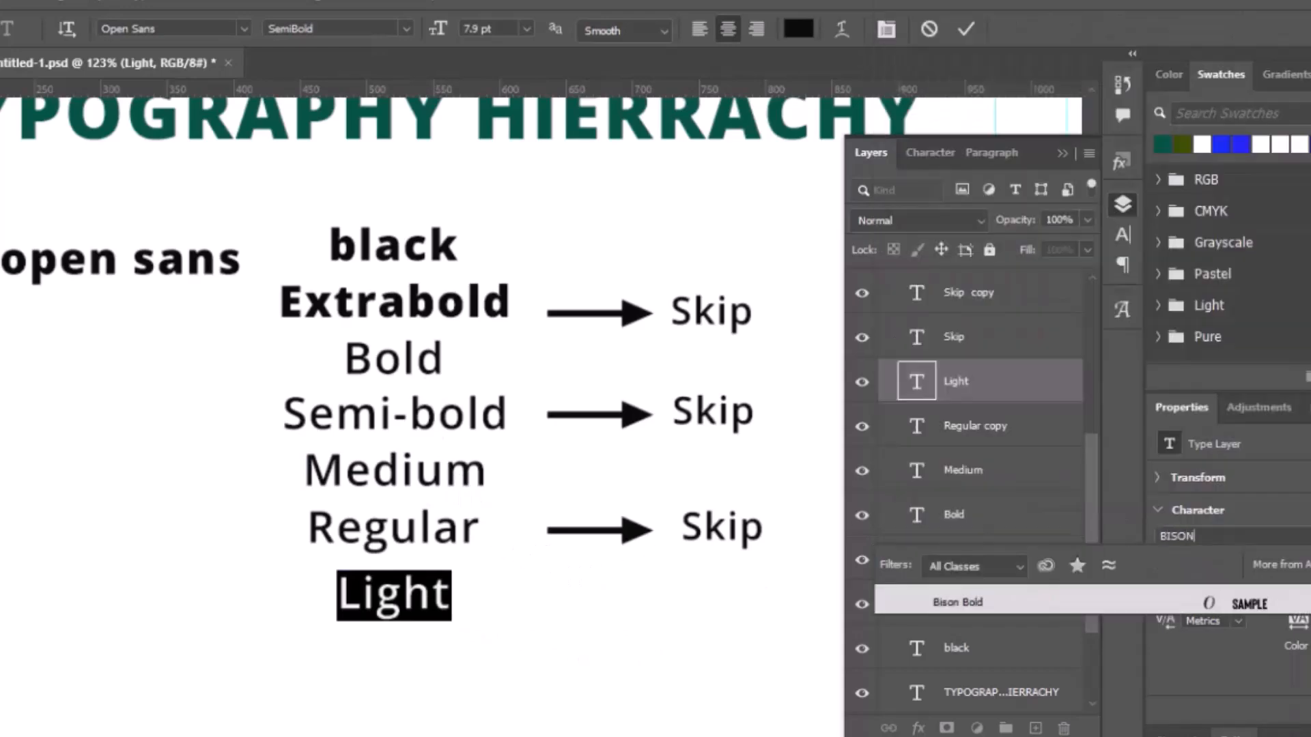
left_click(1271, 611)
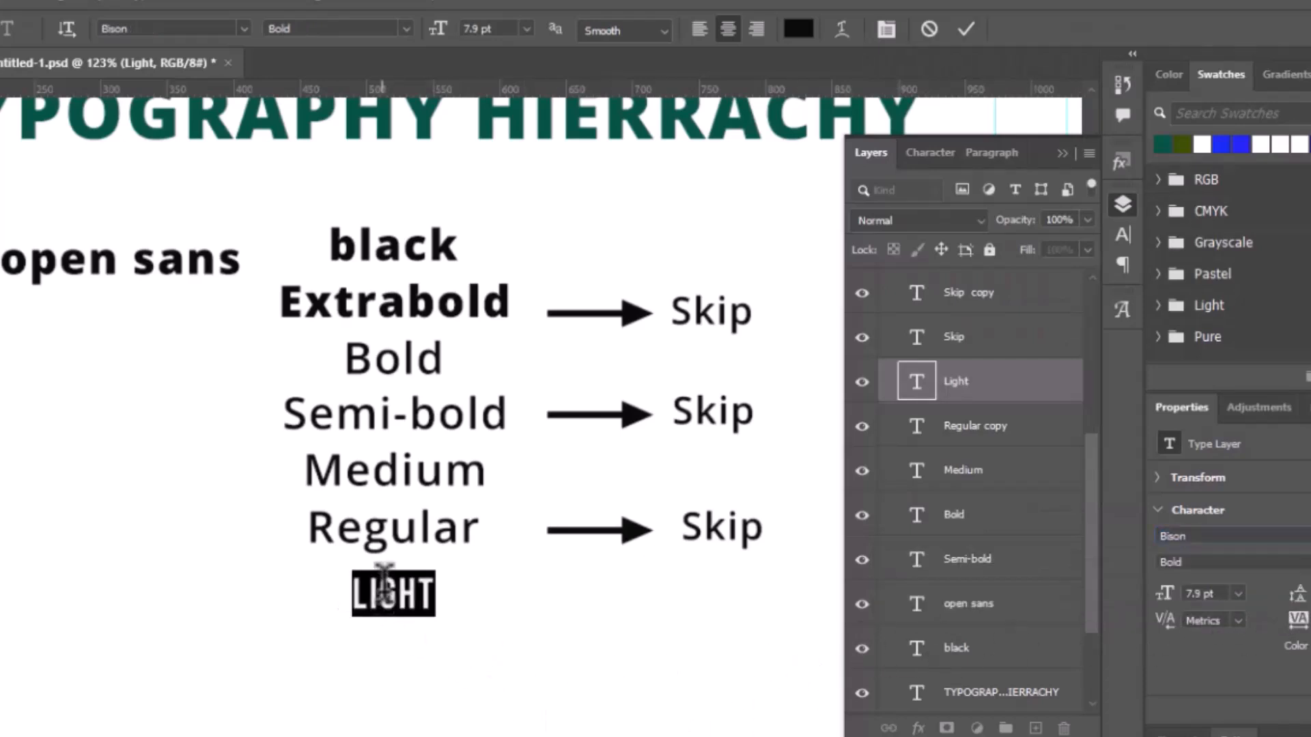
left_click(965, 29)
key("v")
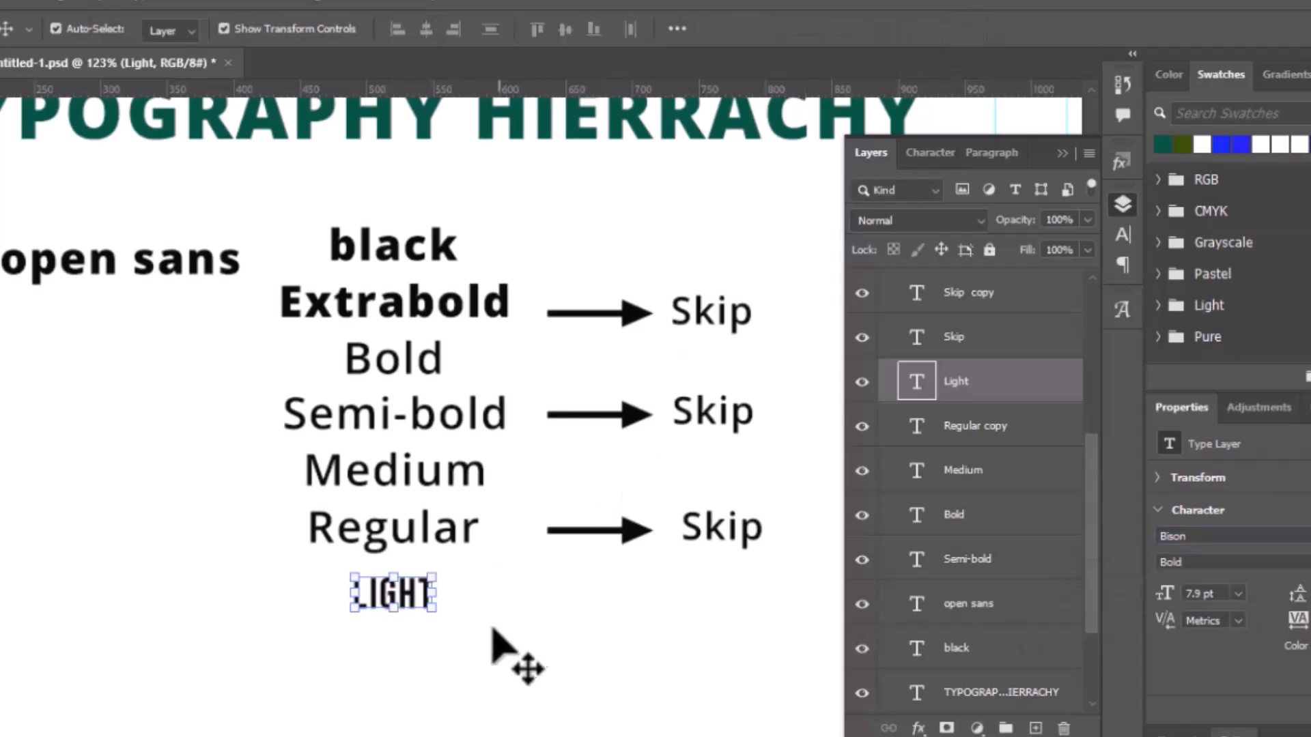
Step: Scale the "Light" text up to about 315% and position it directly beneath "Regular"
left_click_drag(431, 609, 612, 714)
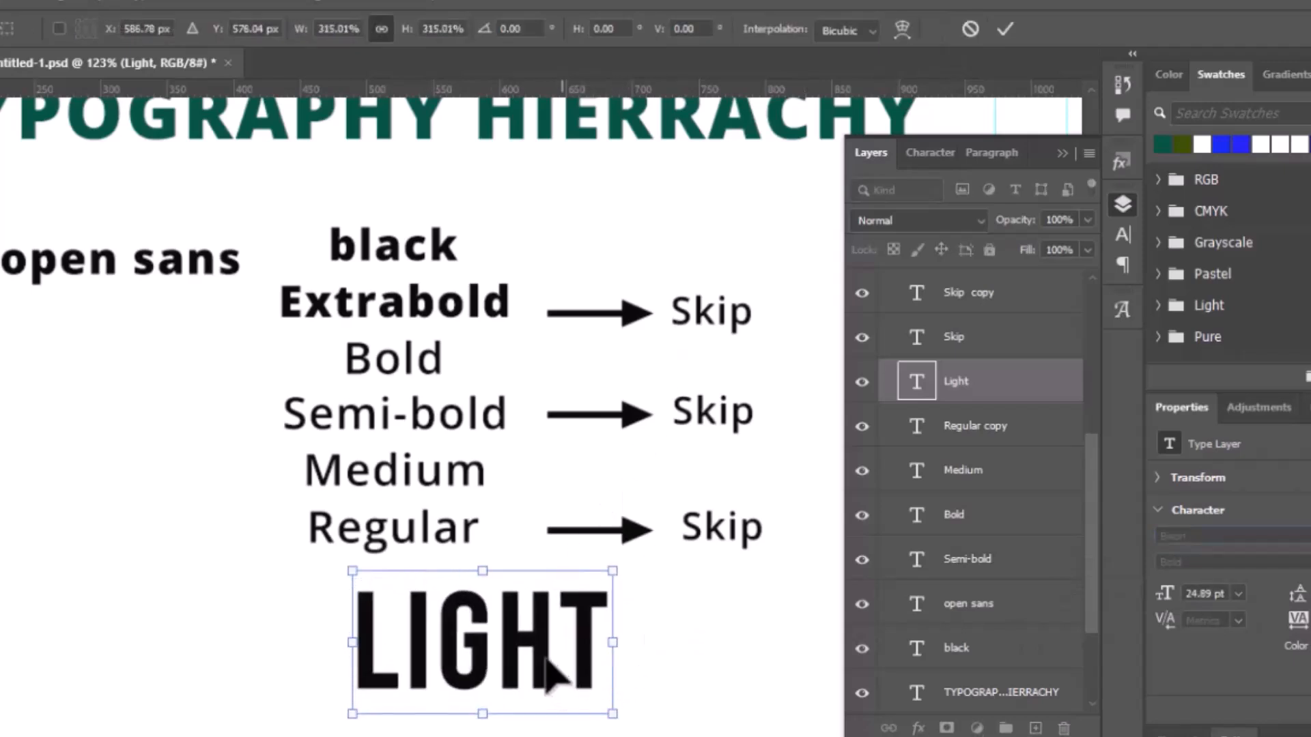
left_click_drag(510, 651, 437, 627)
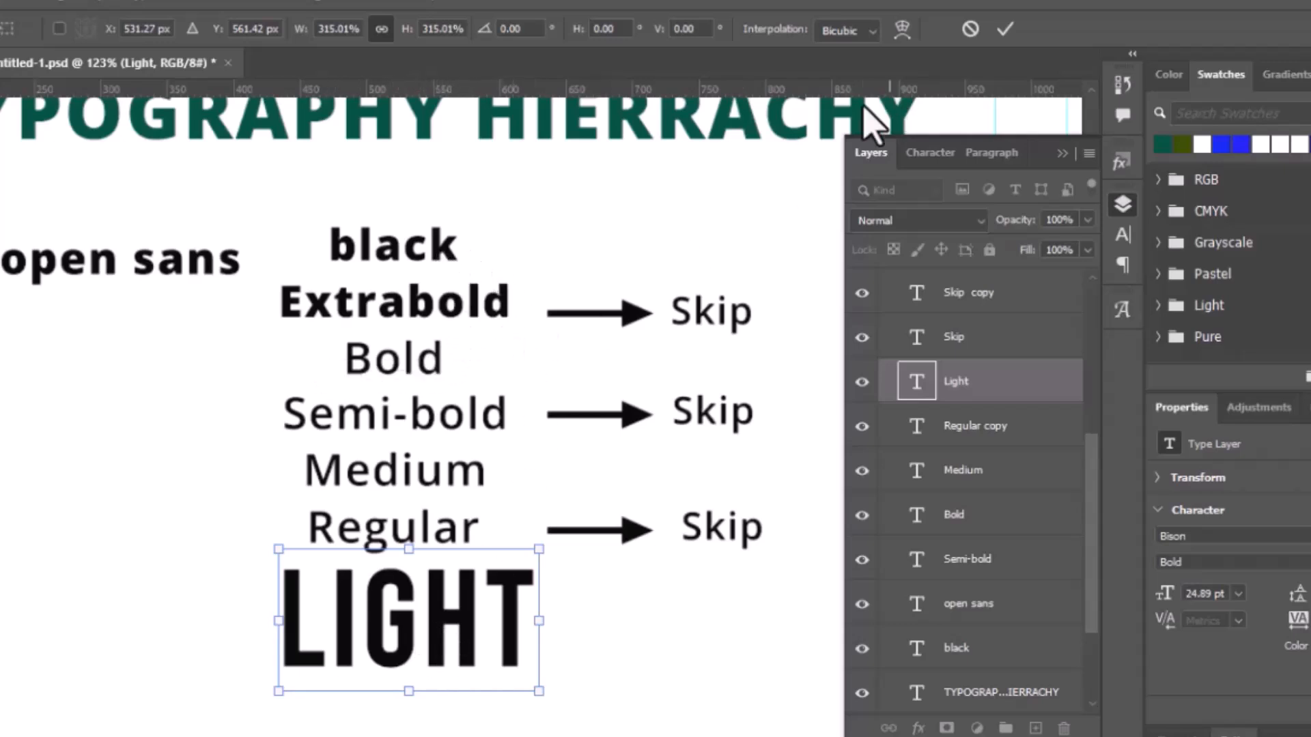
left_click(1007, 30)
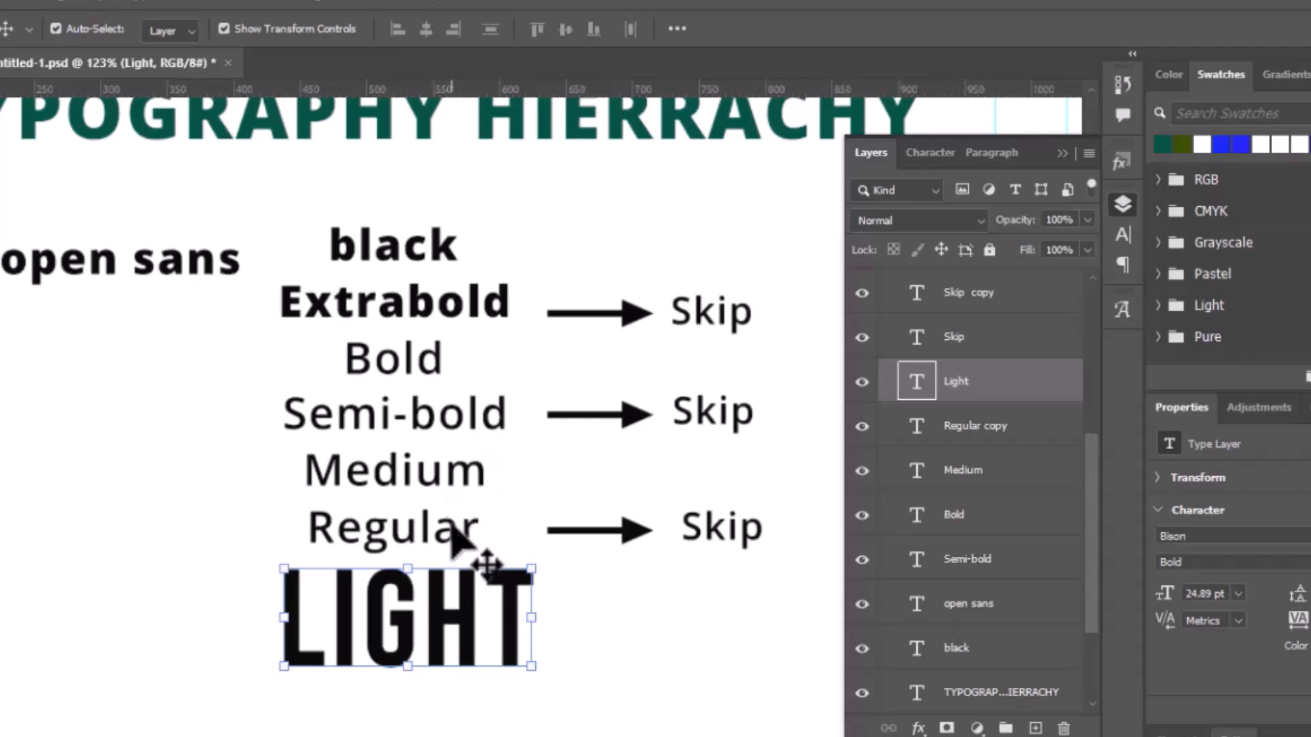
Step: Hide Group 1, which holds the typography hierarchy texts and arrows
scroll(485, 550, "down", 3)
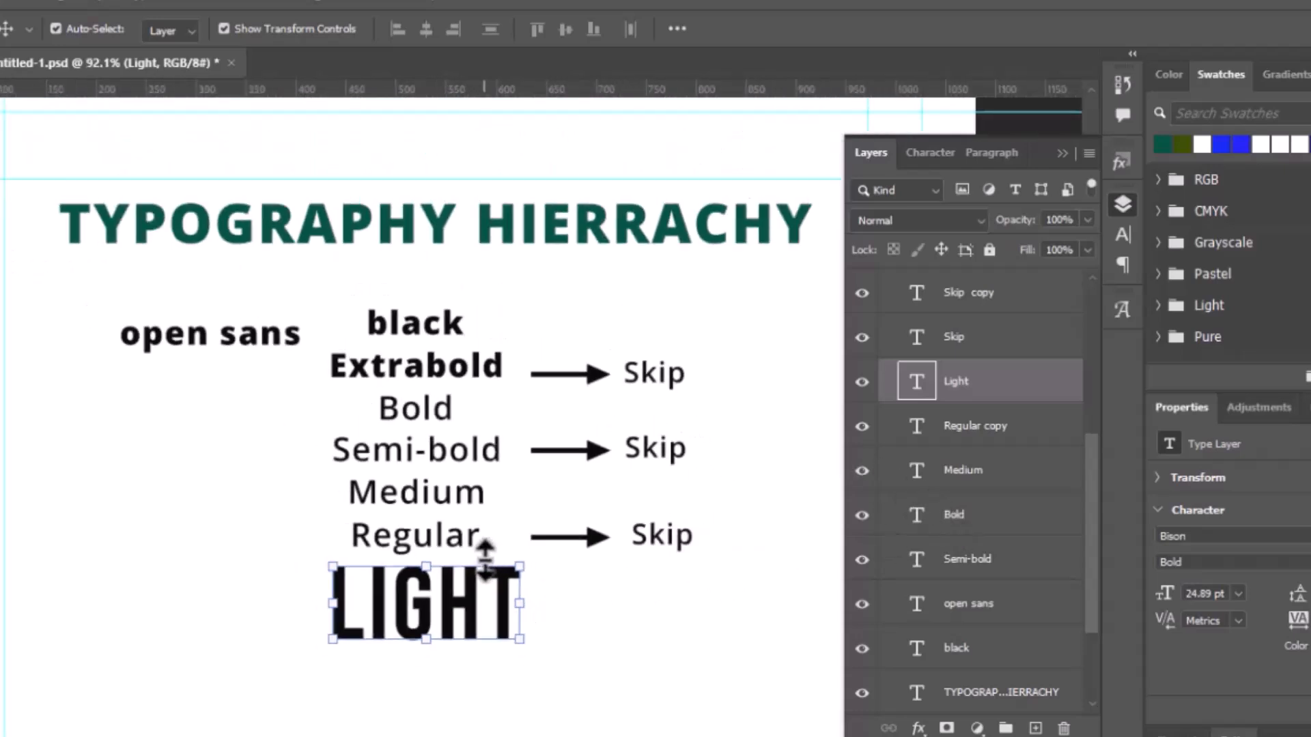
scroll(485, 557, "down", 2)
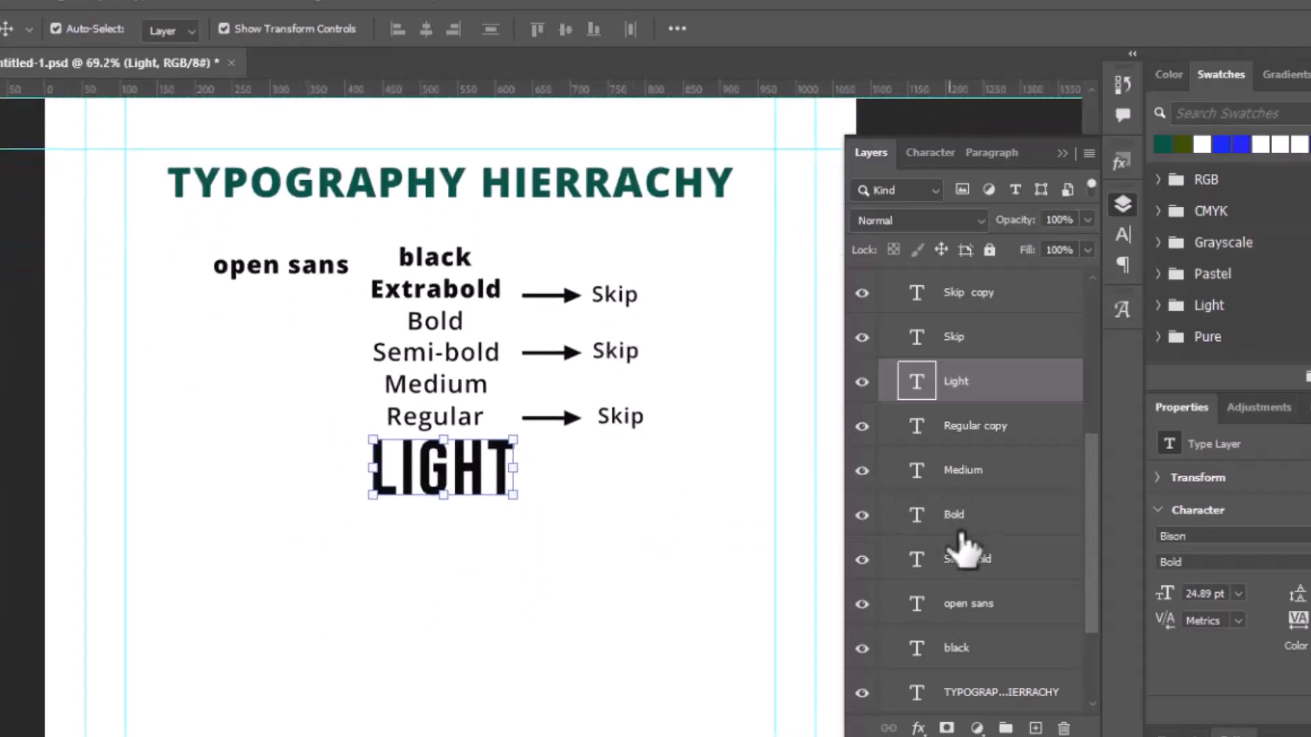
scroll(963, 547, "down", 2)
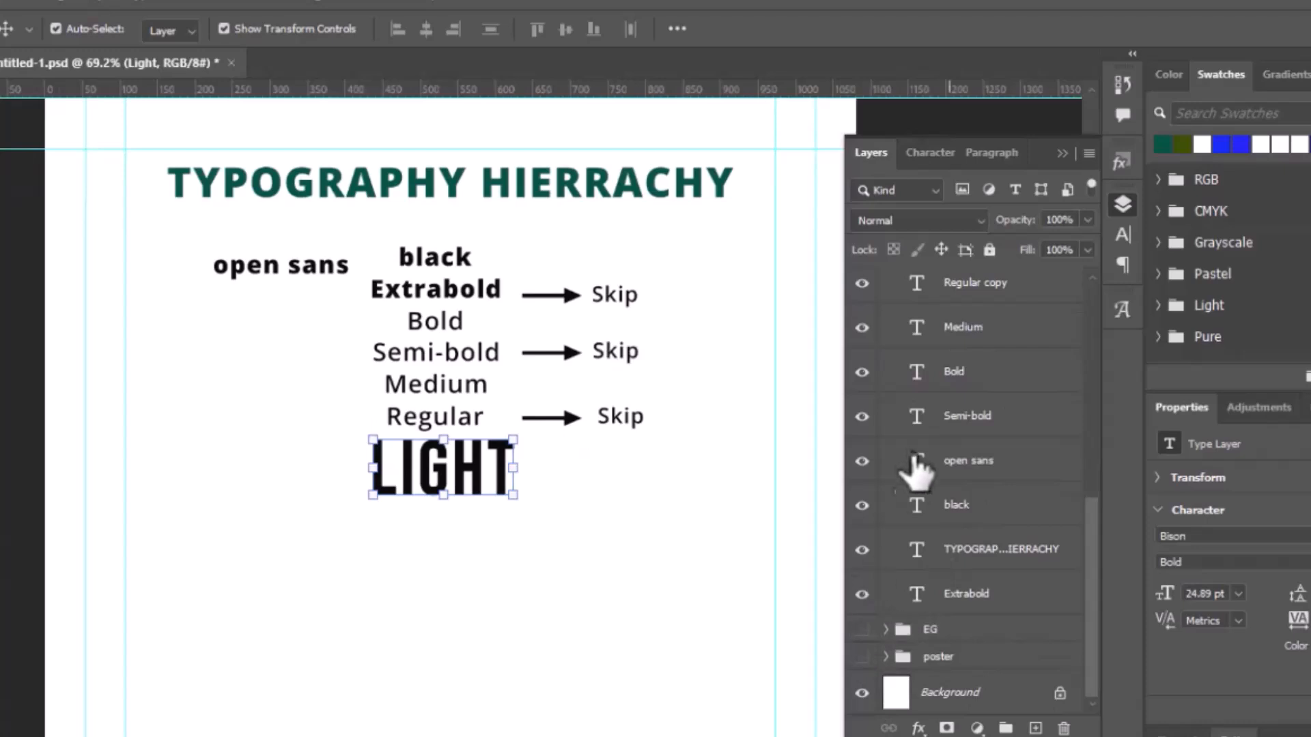
scroll(908, 471, "up", 3)
scroll(888, 348, "up", 4)
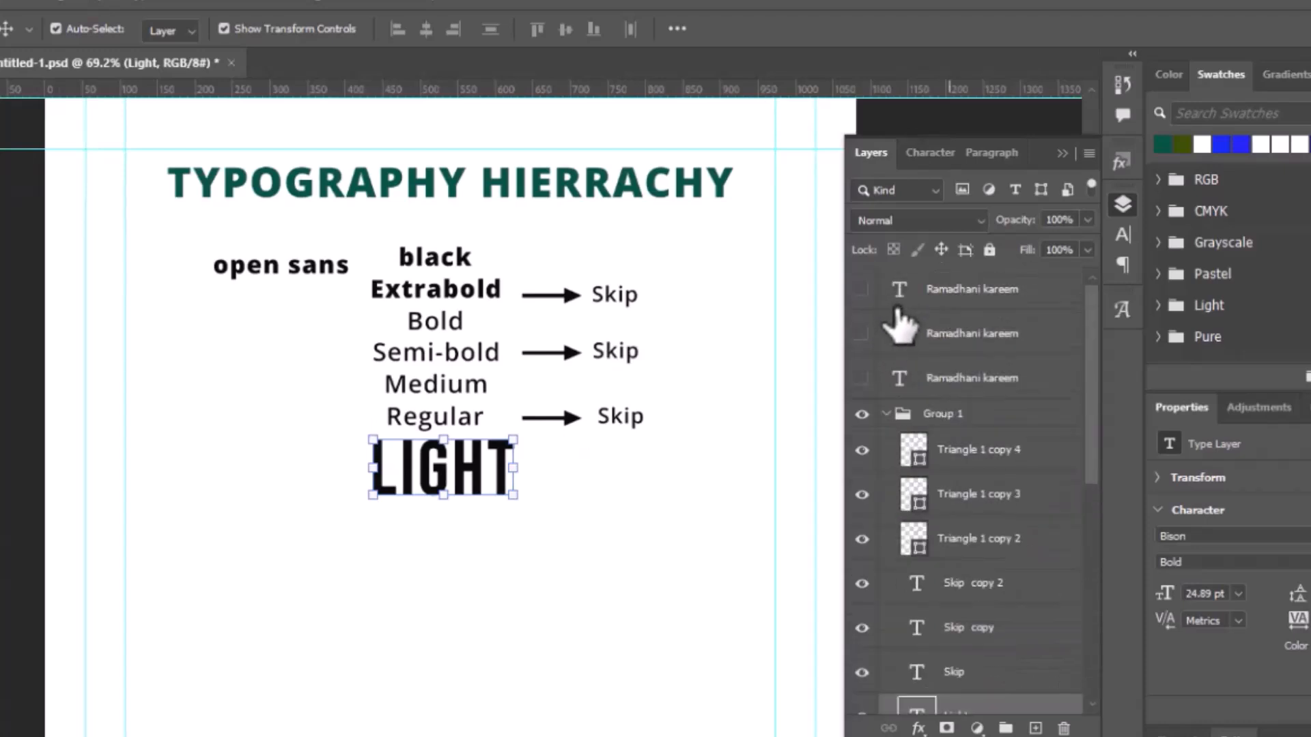
left_click(862, 414)
Step: Show the EG group and move its three text lines together to the middle of the page
scroll(912, 450, "down", 3)
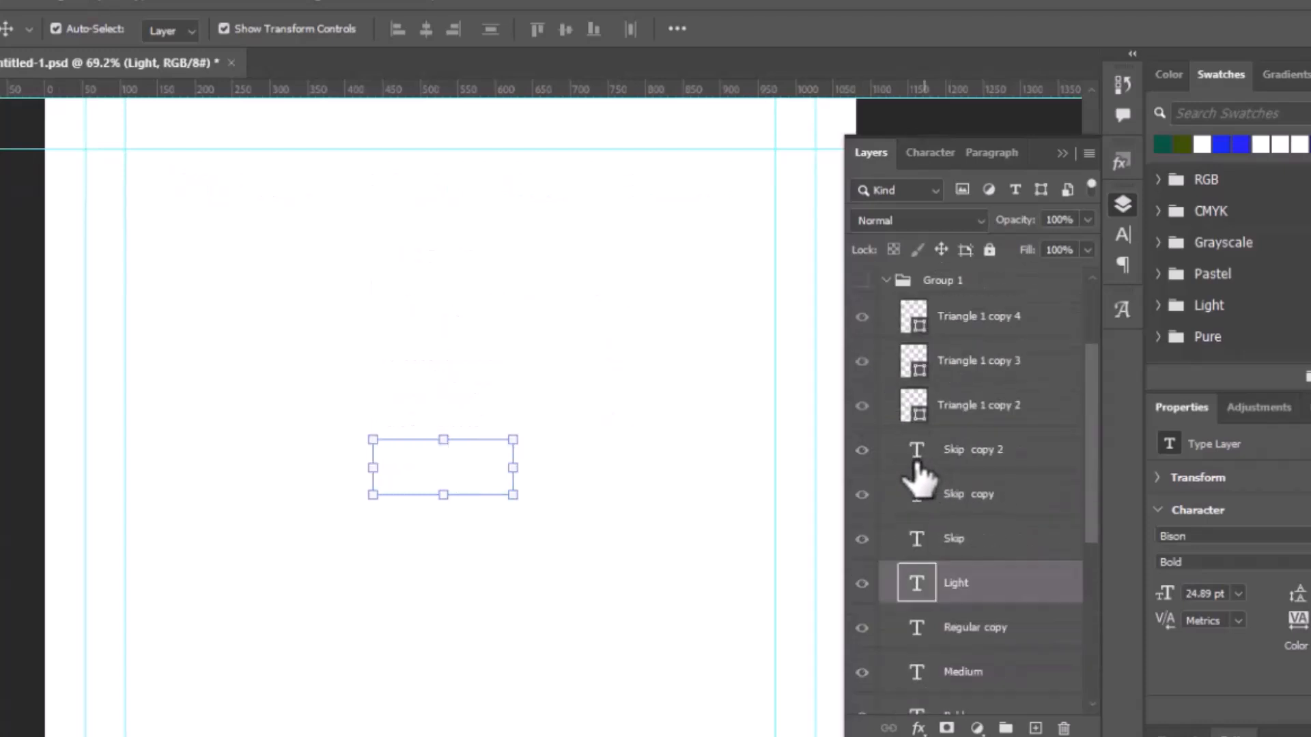
scroll(918, 478, "down", 4)
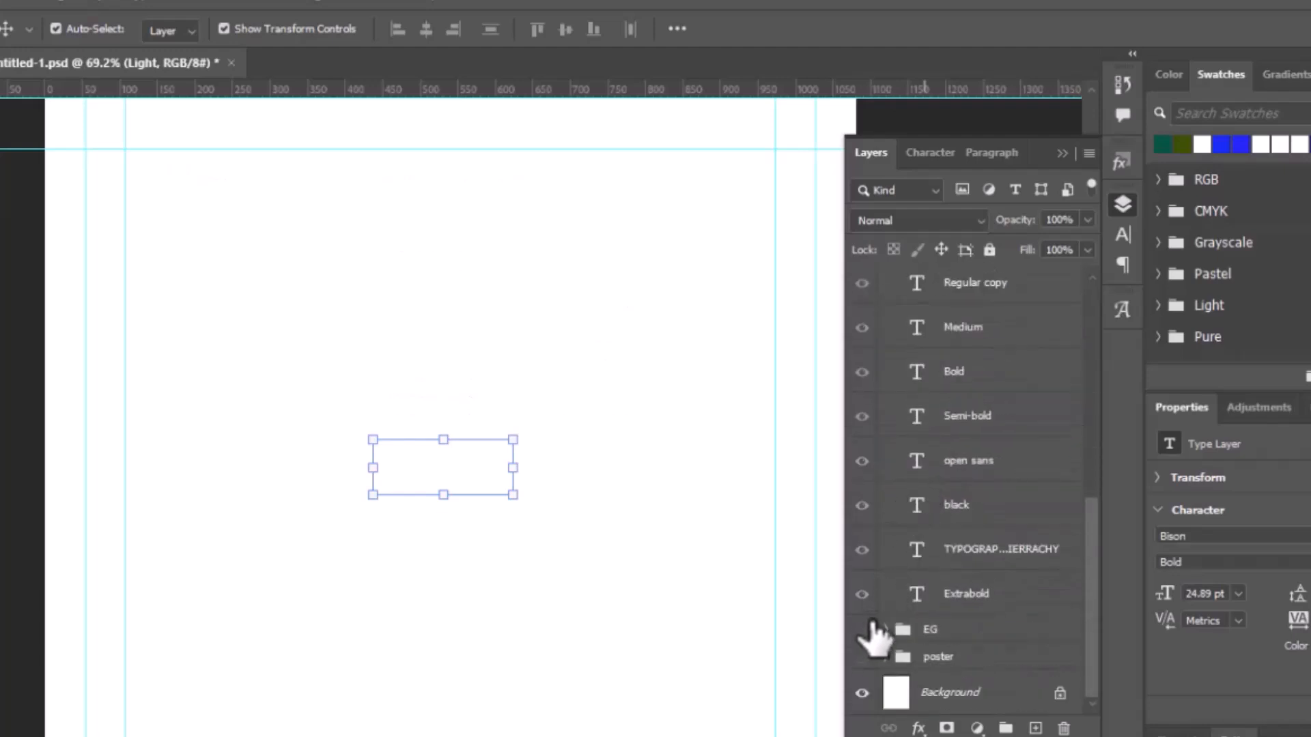
left_click(862, 629)
scroll(600, 600, "down", 2)
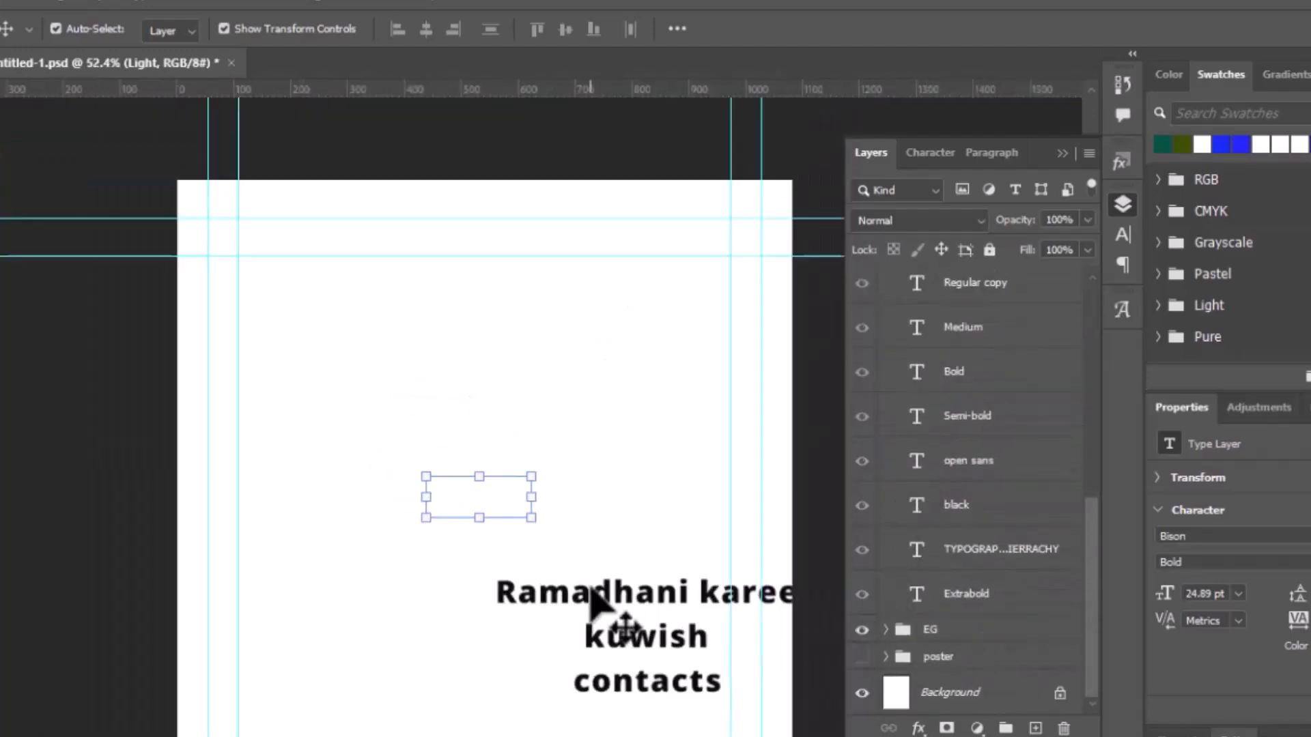
left_click_drag(456, 557, 688, 702)
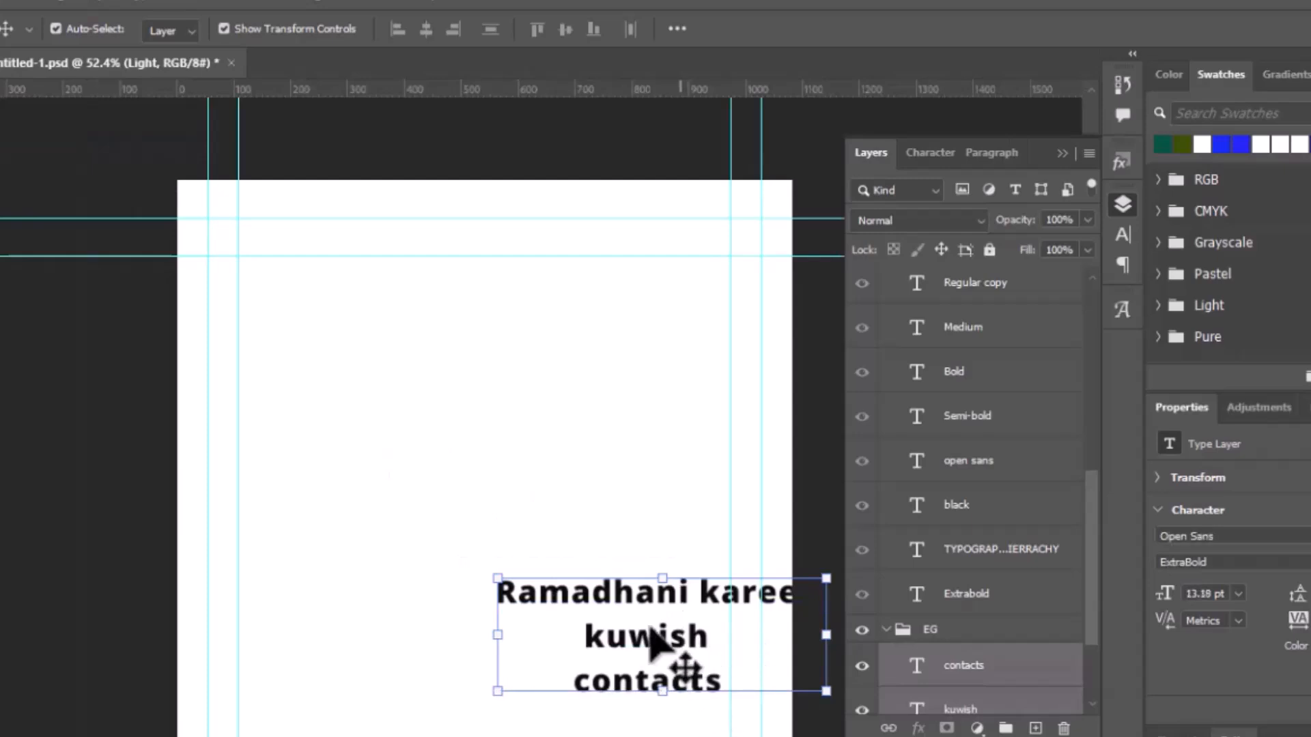
left_click_drag(649, 641, 493, 461)
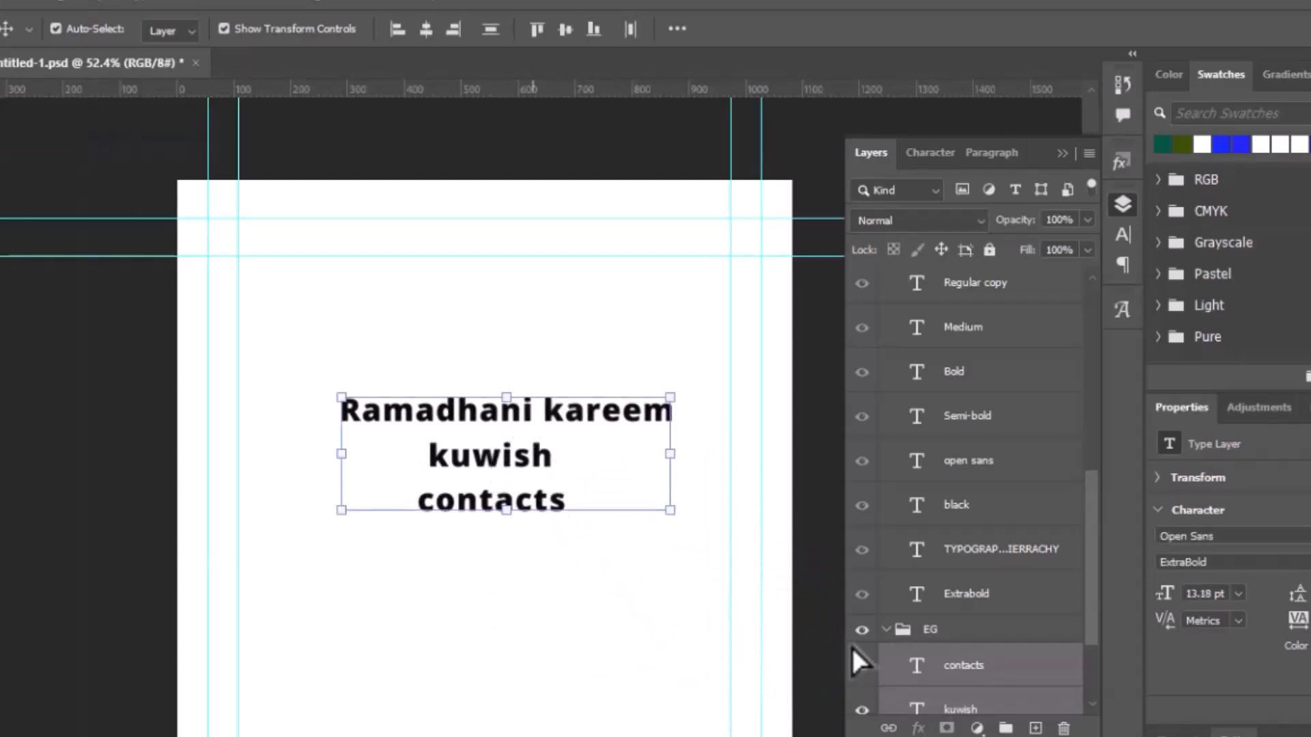
Step: Hide the EG group and show the poster group, framing the poster's text
left_click(862, 630)
scroll(925, 656, "down", 3)
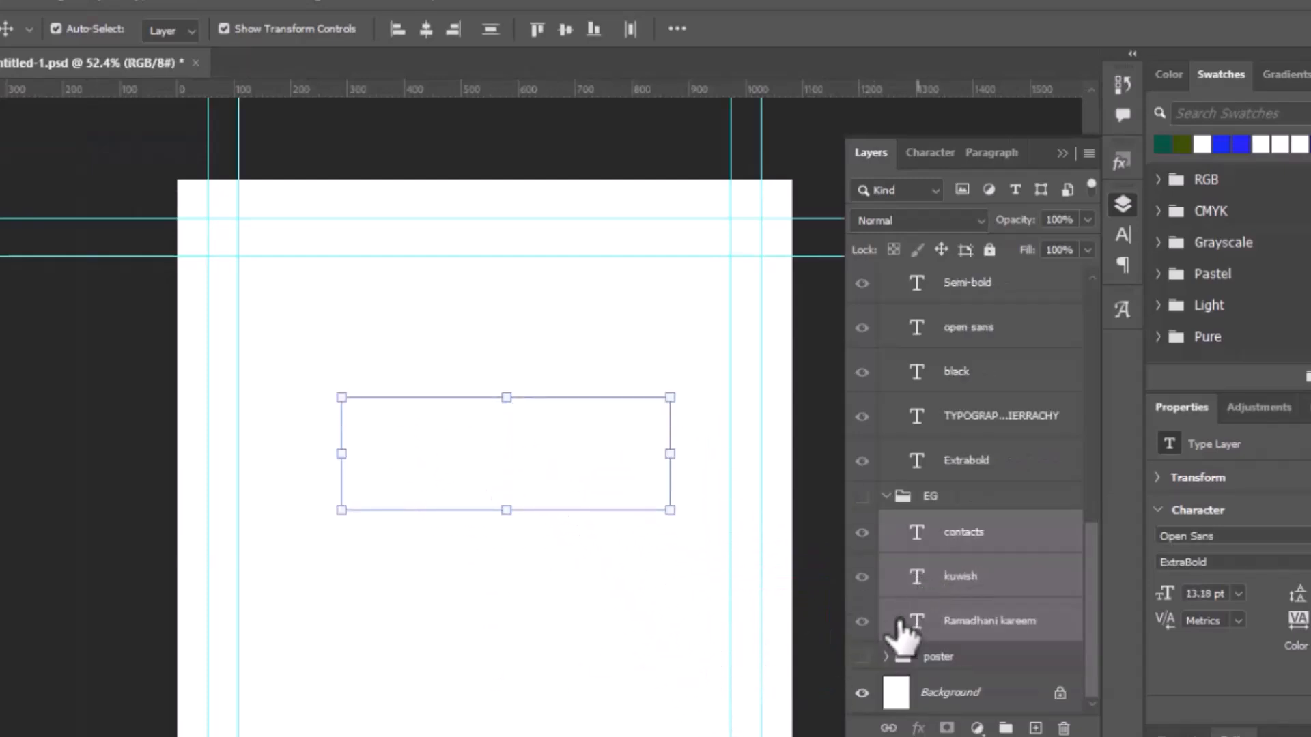
left_click(862, 656)
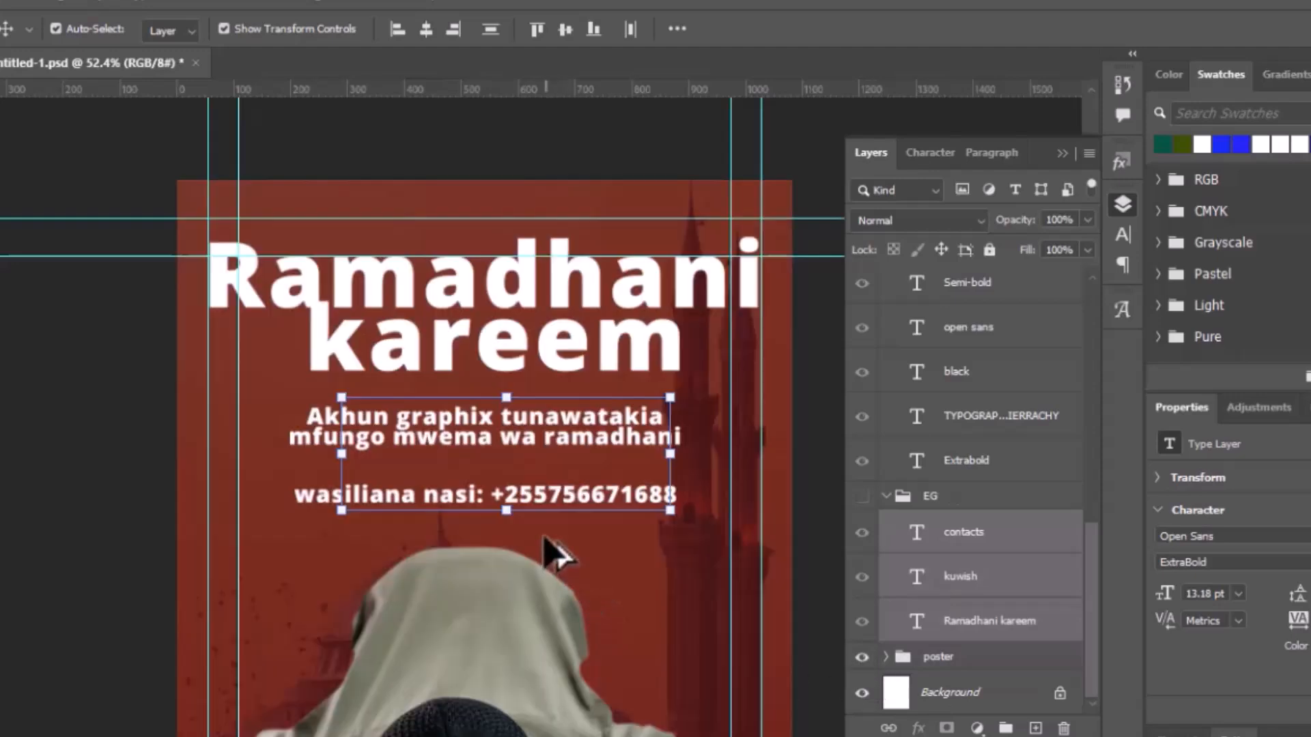
scroll(550, 554, "down", 1)
scroll(546, 540, "down", 1)
scroll(557, 471, "up", 2)
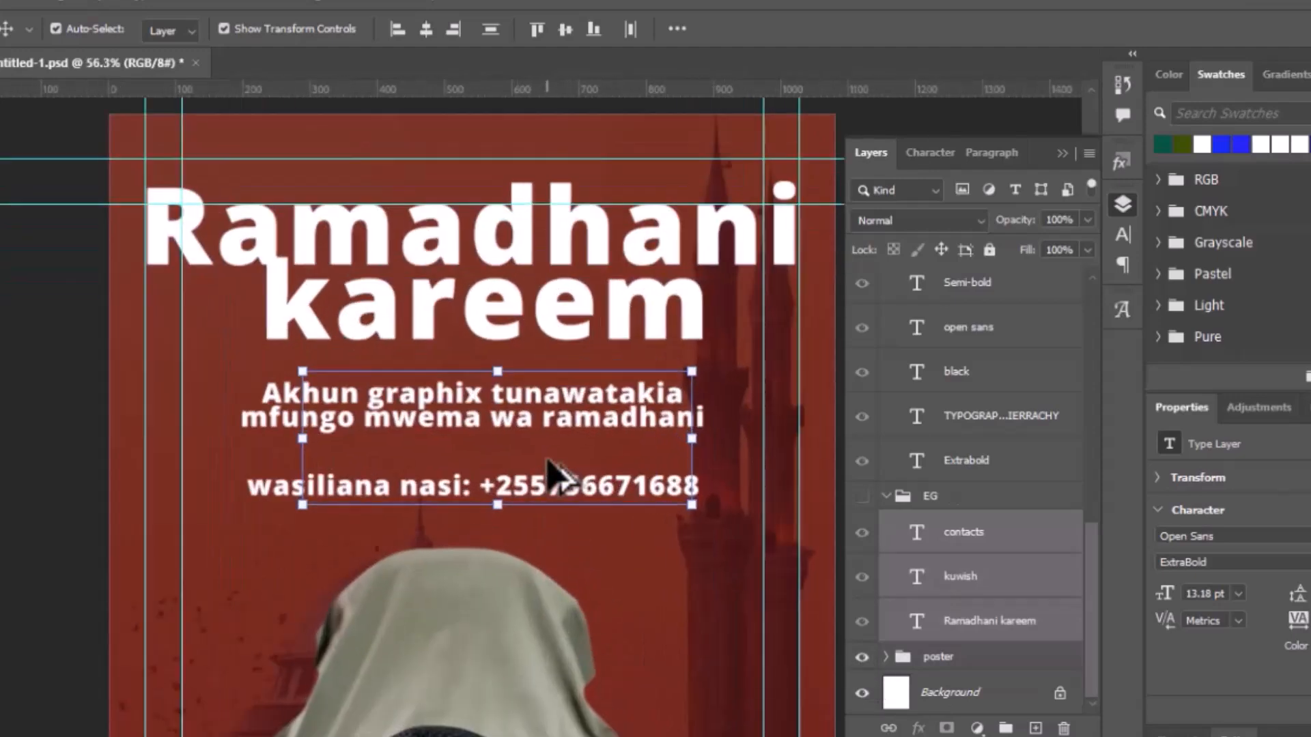
left_click_drag(618, 457, 642, 490)
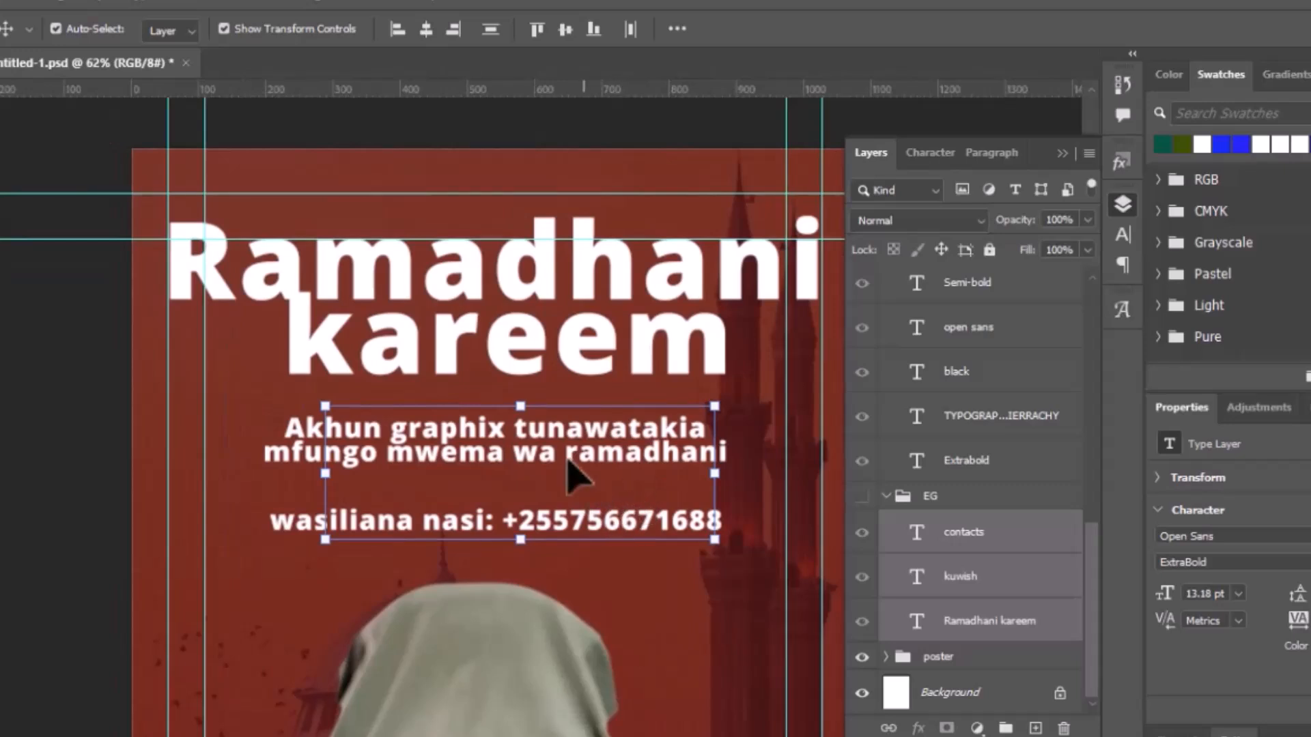
Step: Examine the font weight and size of the poster's title, message and contact line, and the font styles available for the title
left_click(577, 345)
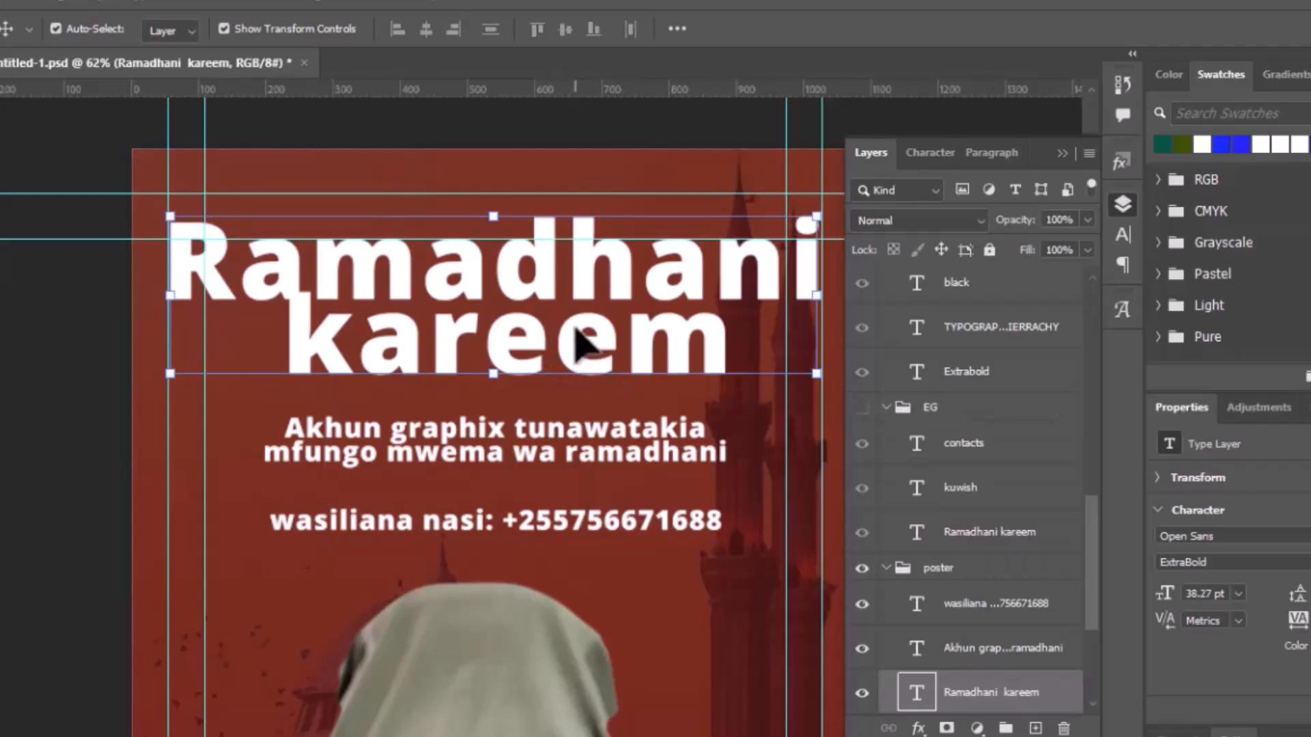
left_click(613, 461)
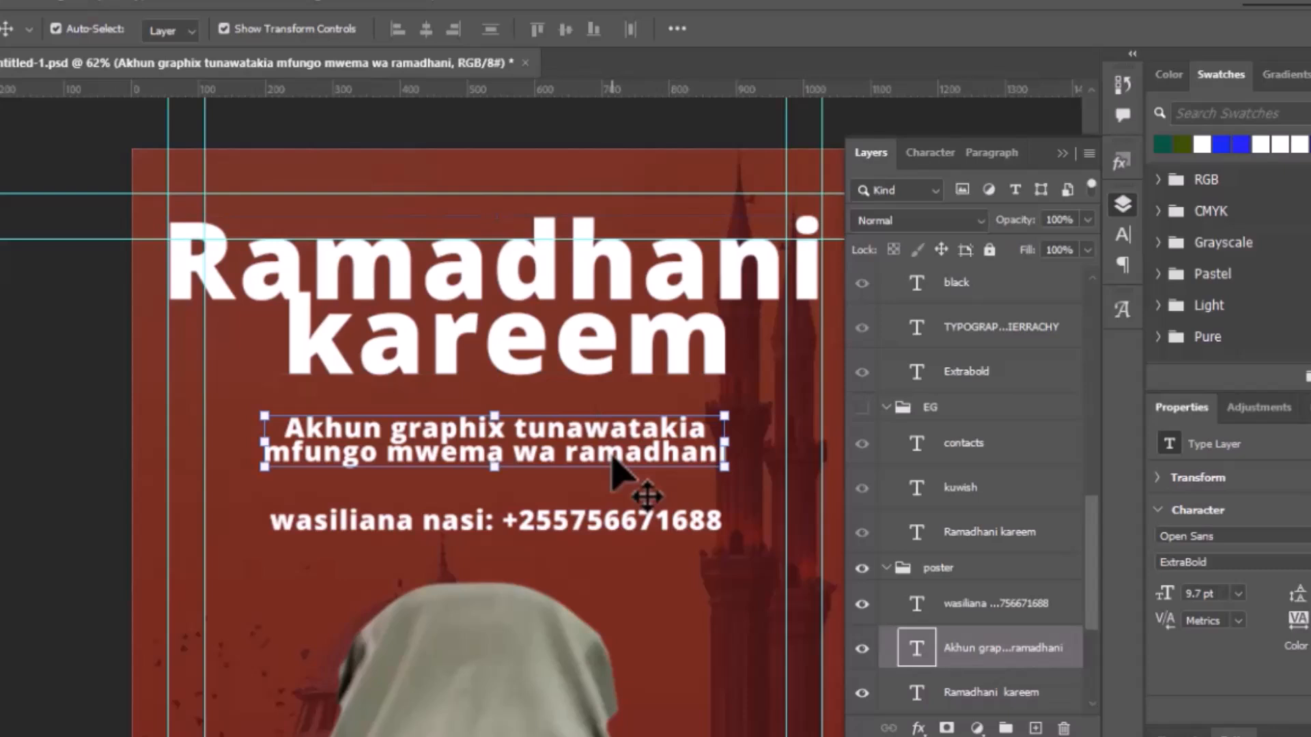
left_click(616, 529)
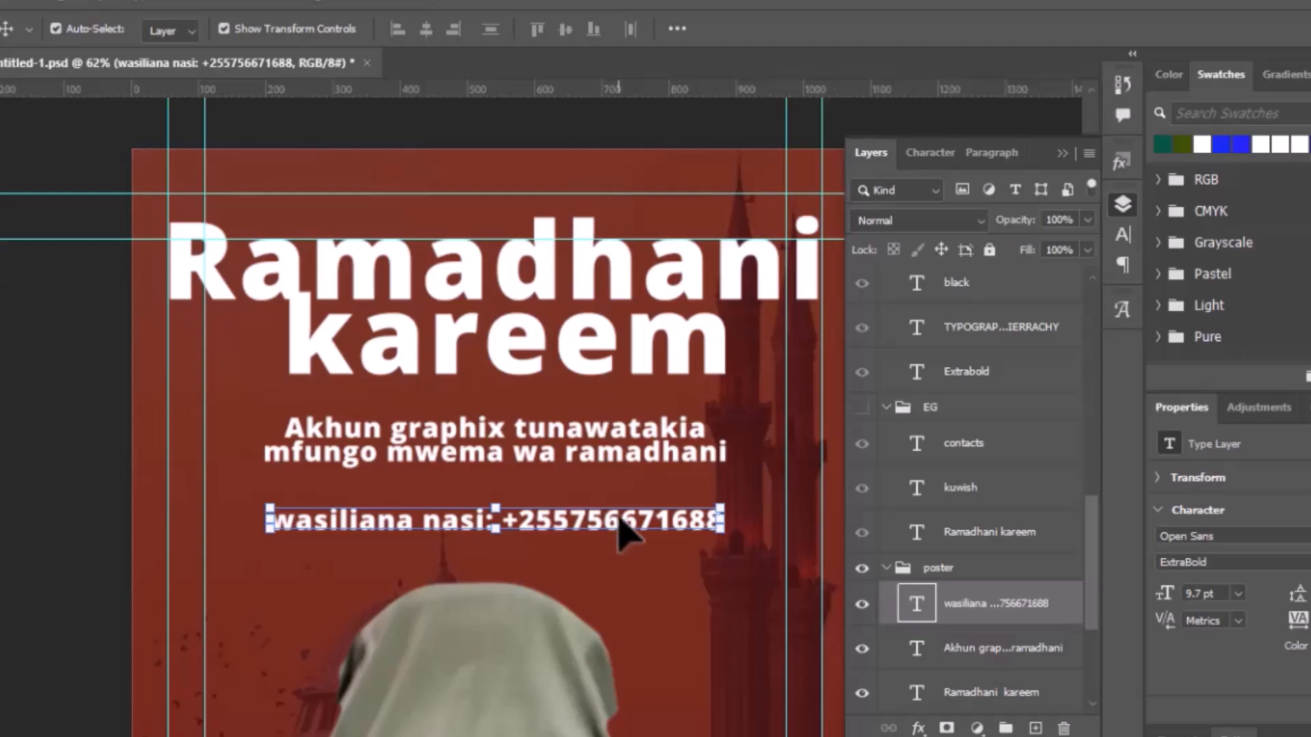
left_click(616, 430)
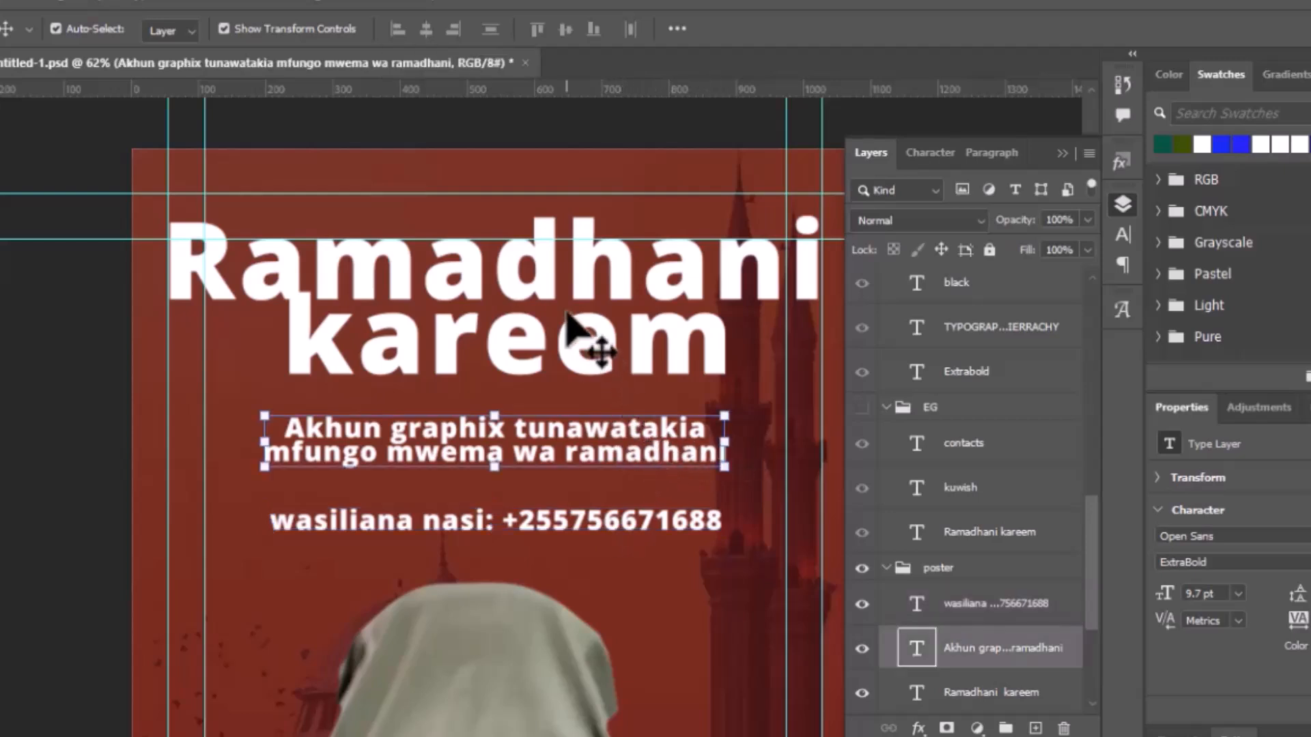
left_click(590, 345)
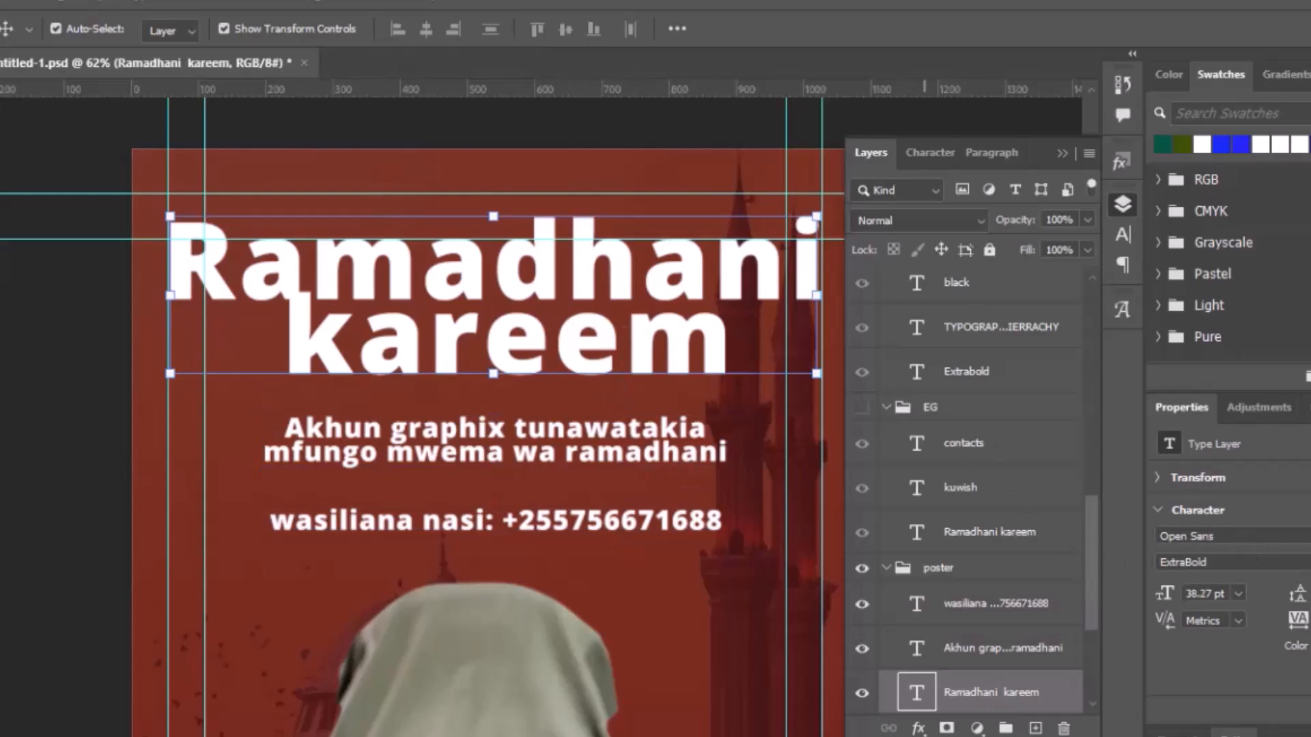
left_click(1191, 561)
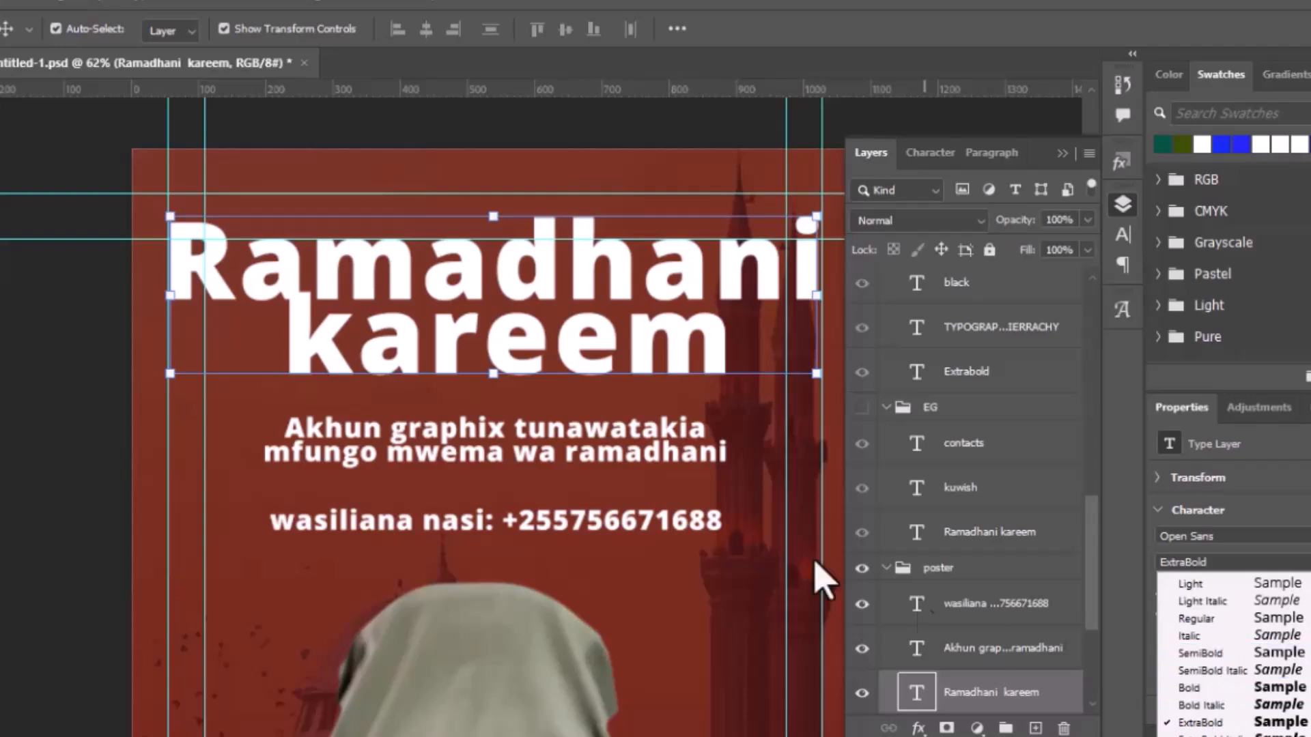
left_click(561, 454)
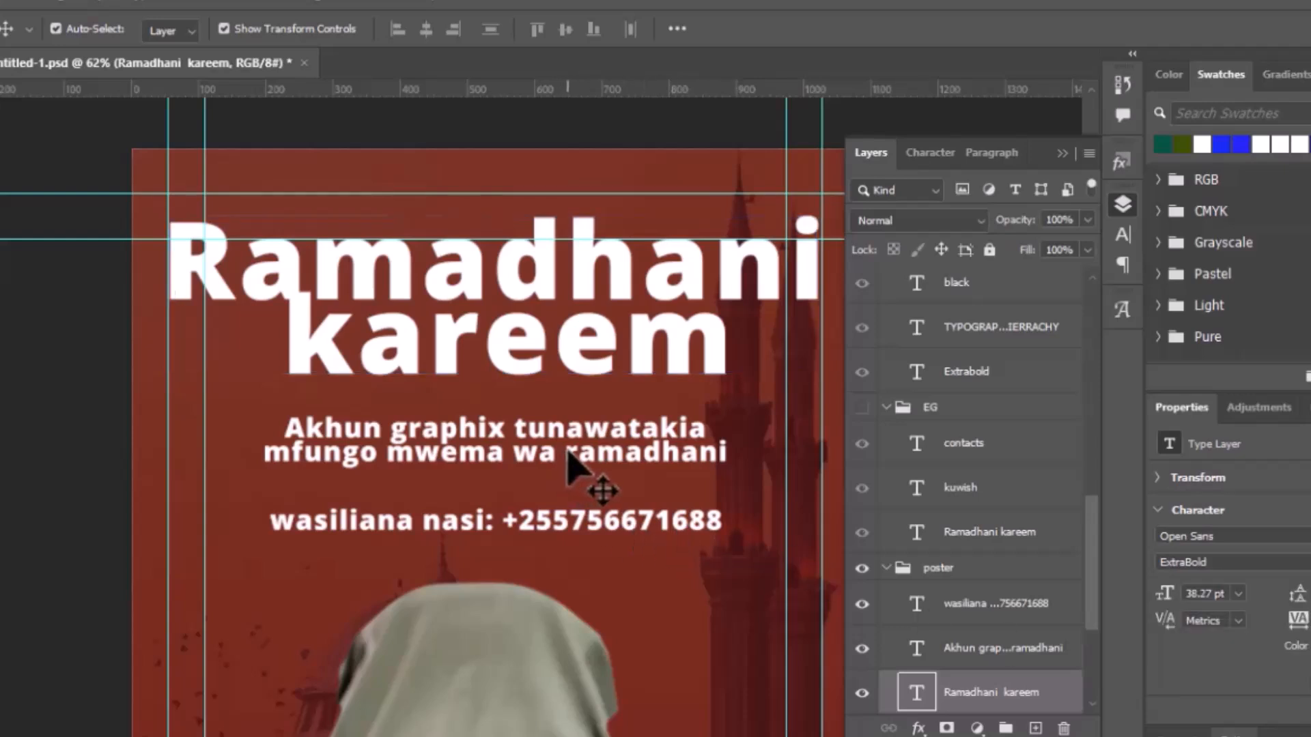
Step: Set the "Akhun graphix tunawatakia mfungo mwema wa ramadhani" message to SemiBold and the contact line below it to Regular
left_click(575, 456)
left_click(1215, 562)
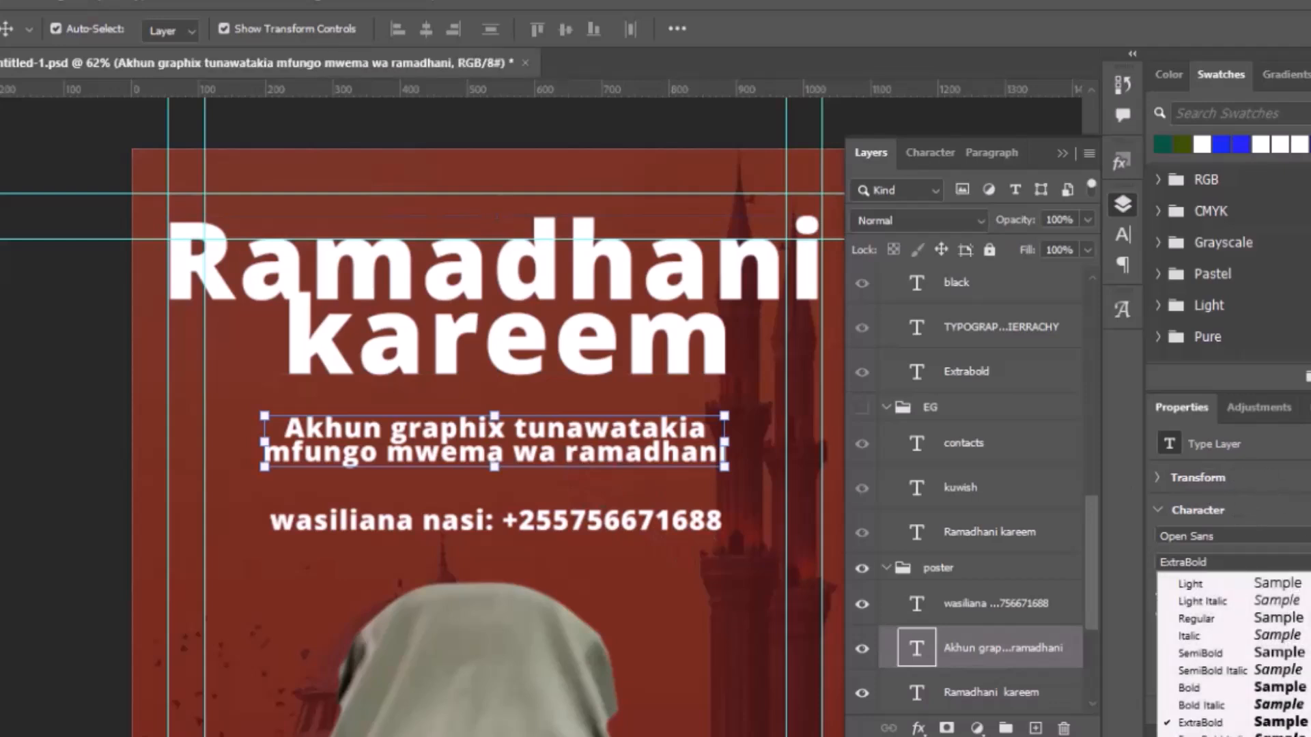
left_click(1269, 654)
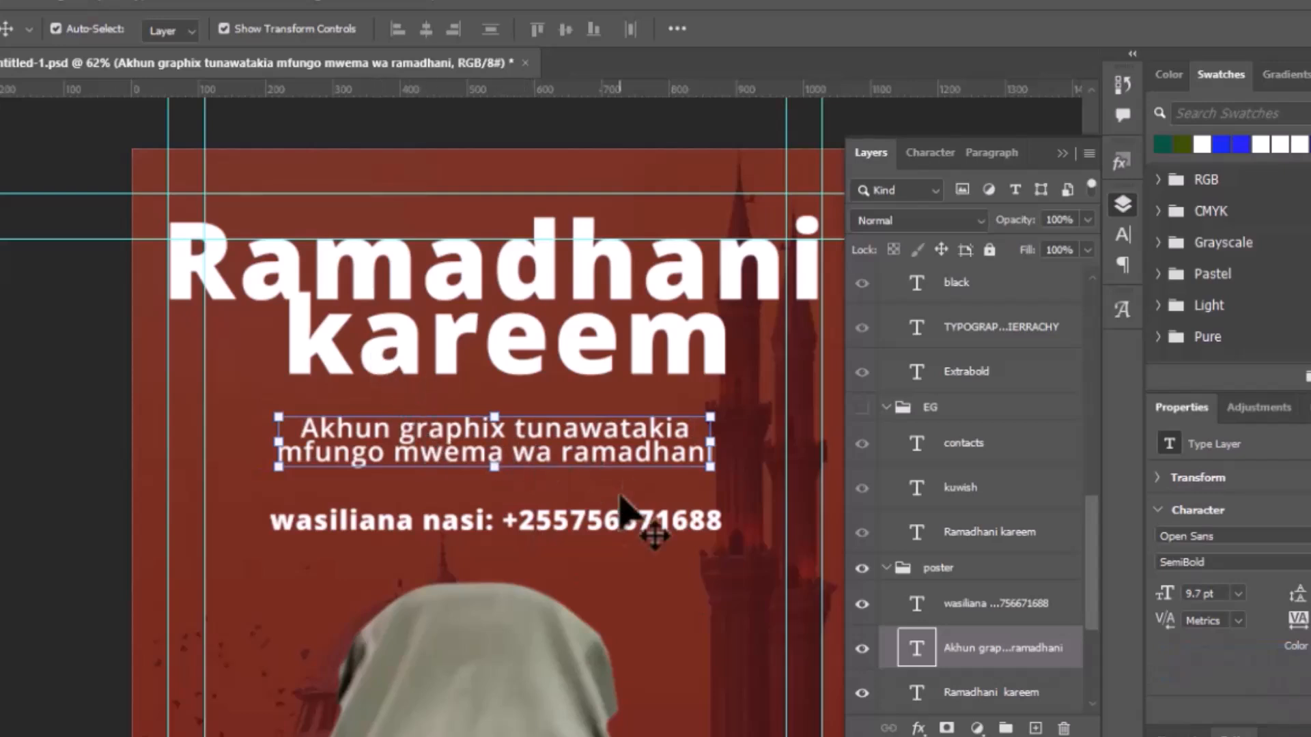
left_click(611, 529)
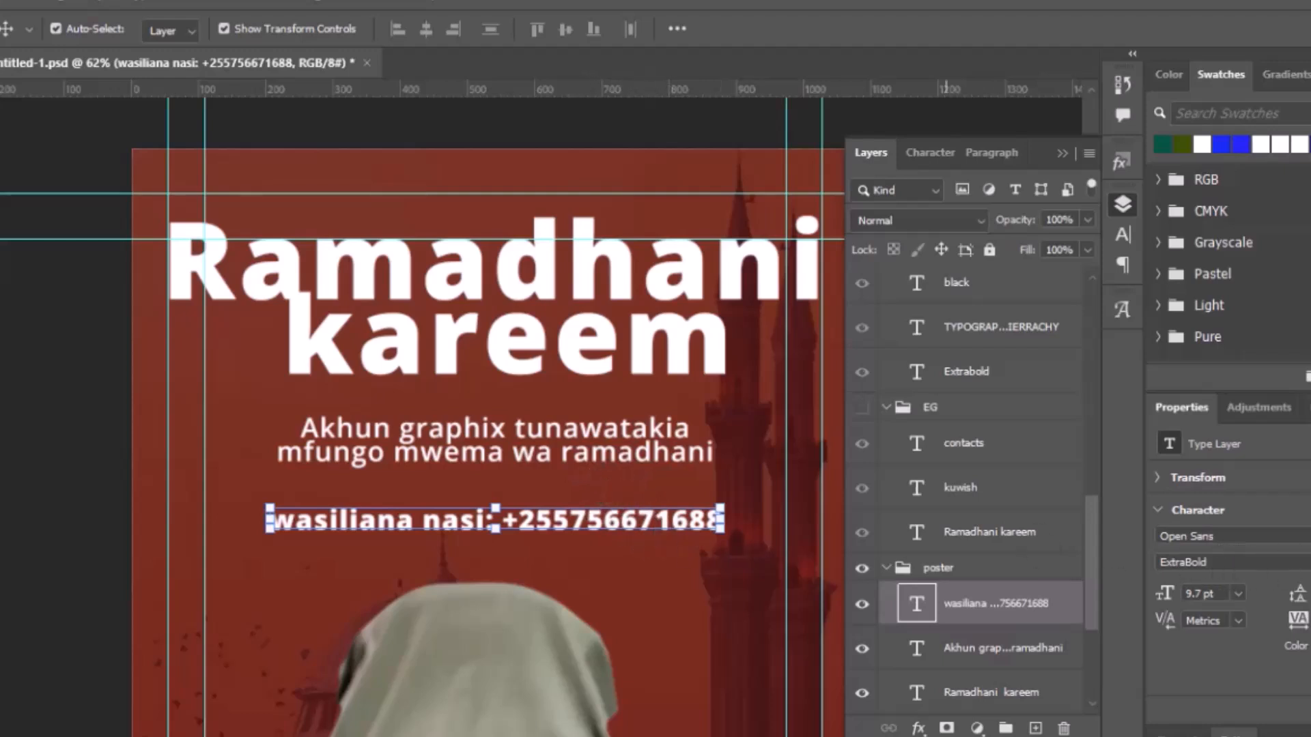
left_click(1201, 562)
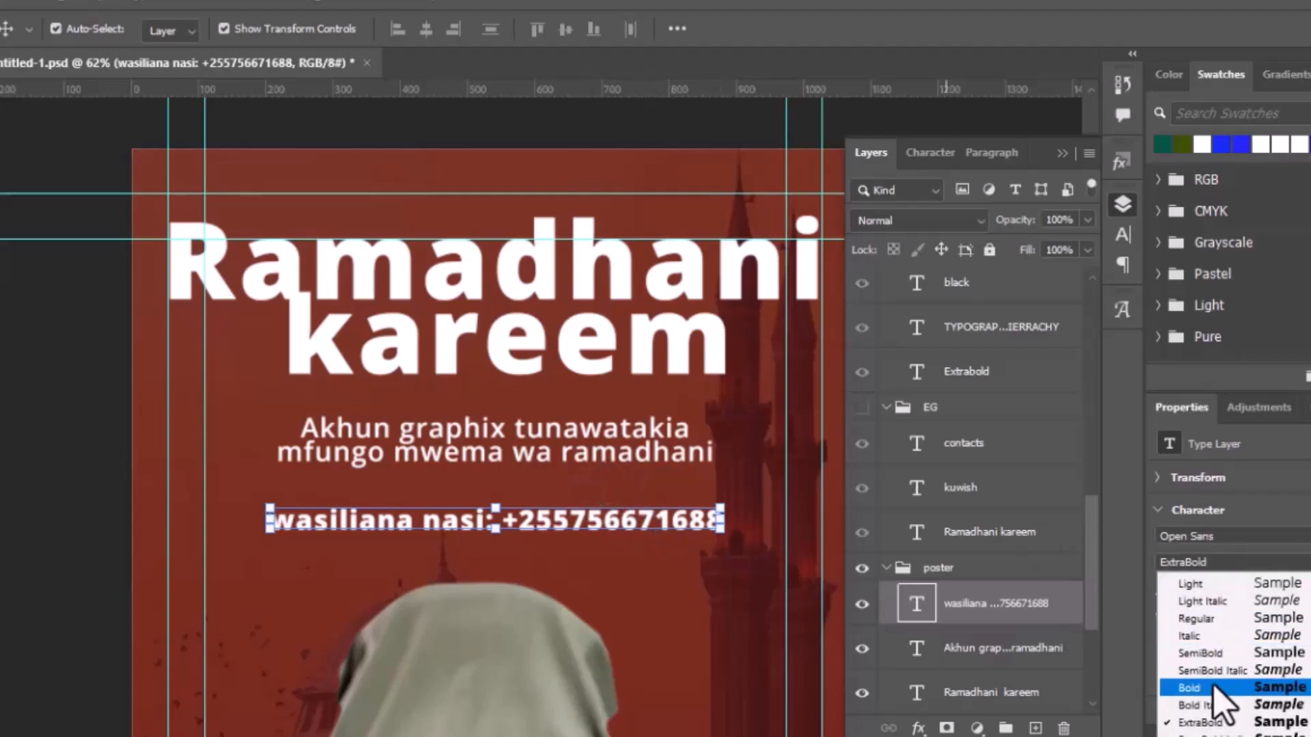
left_click(1211, 620)
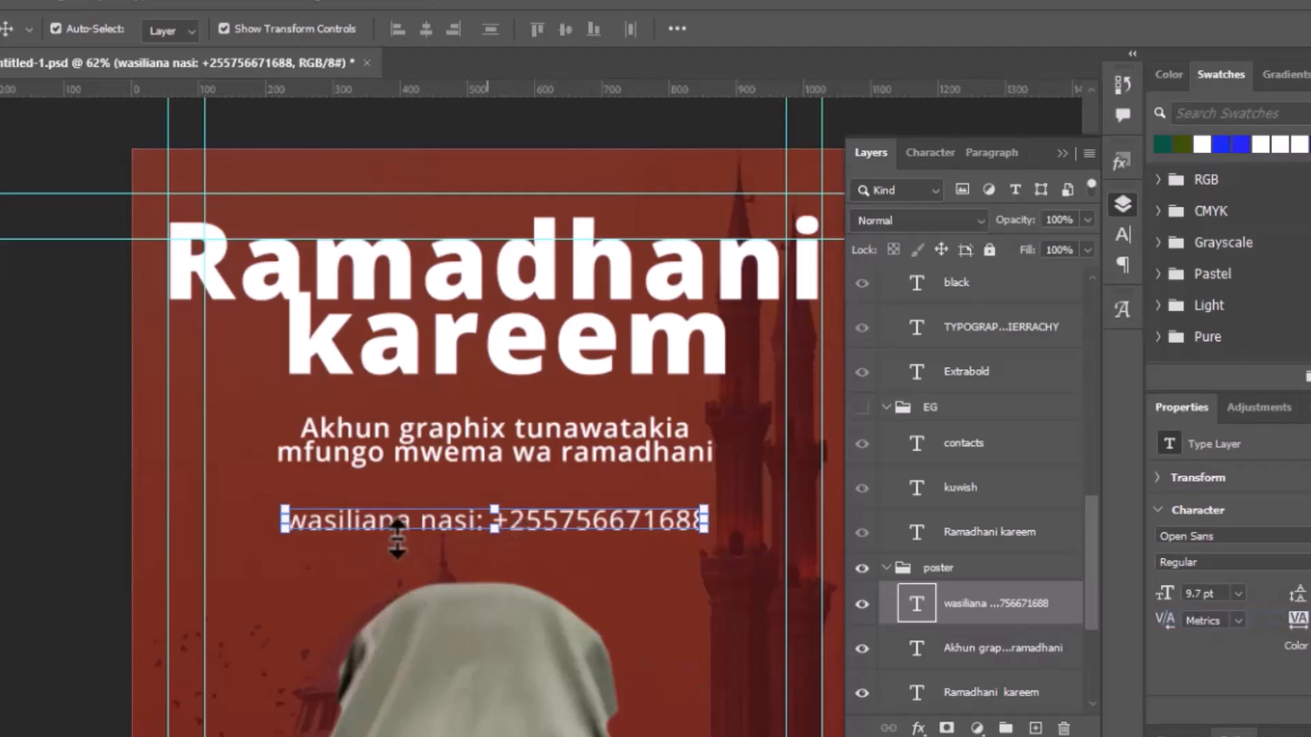
Step: Set the poster's contact line and the "Akhun graphix" message to ExtraBold, matching the title's weight, and deselect the text
scroll(436, 537, "up", 3)
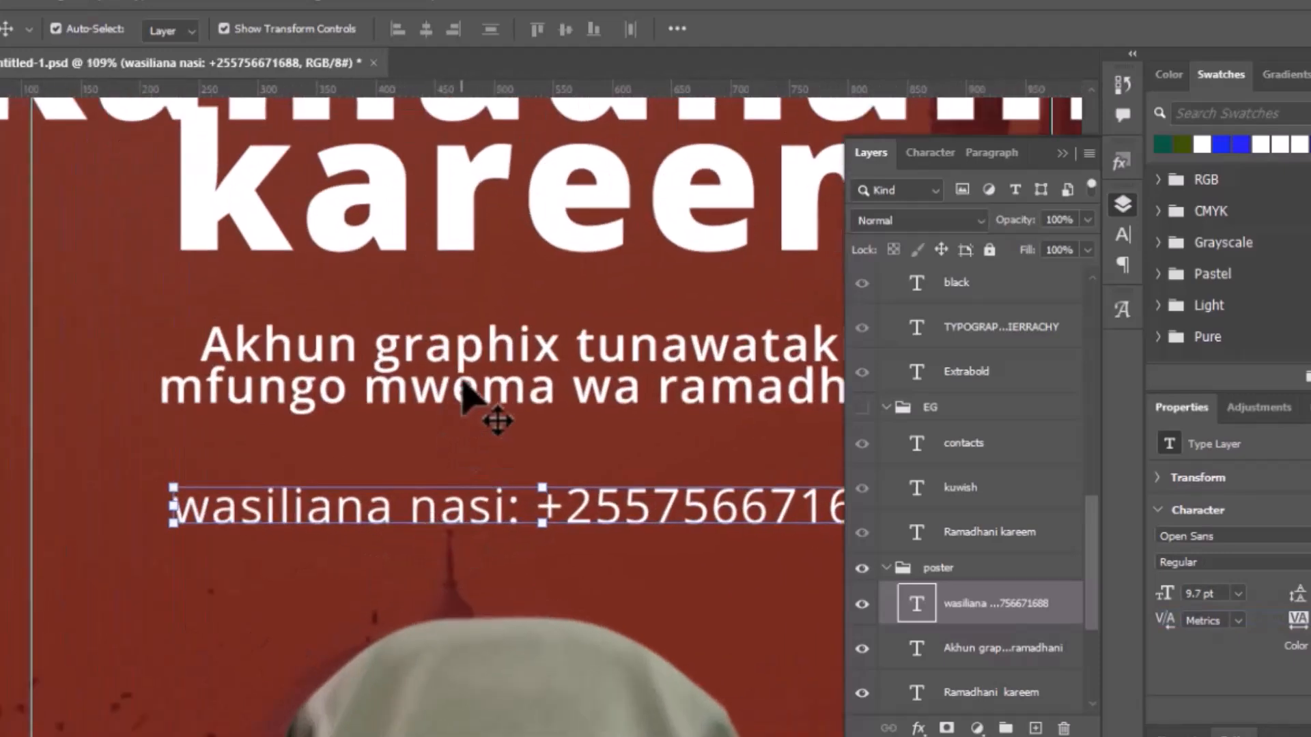
scroll(436, 435, "down", 3)
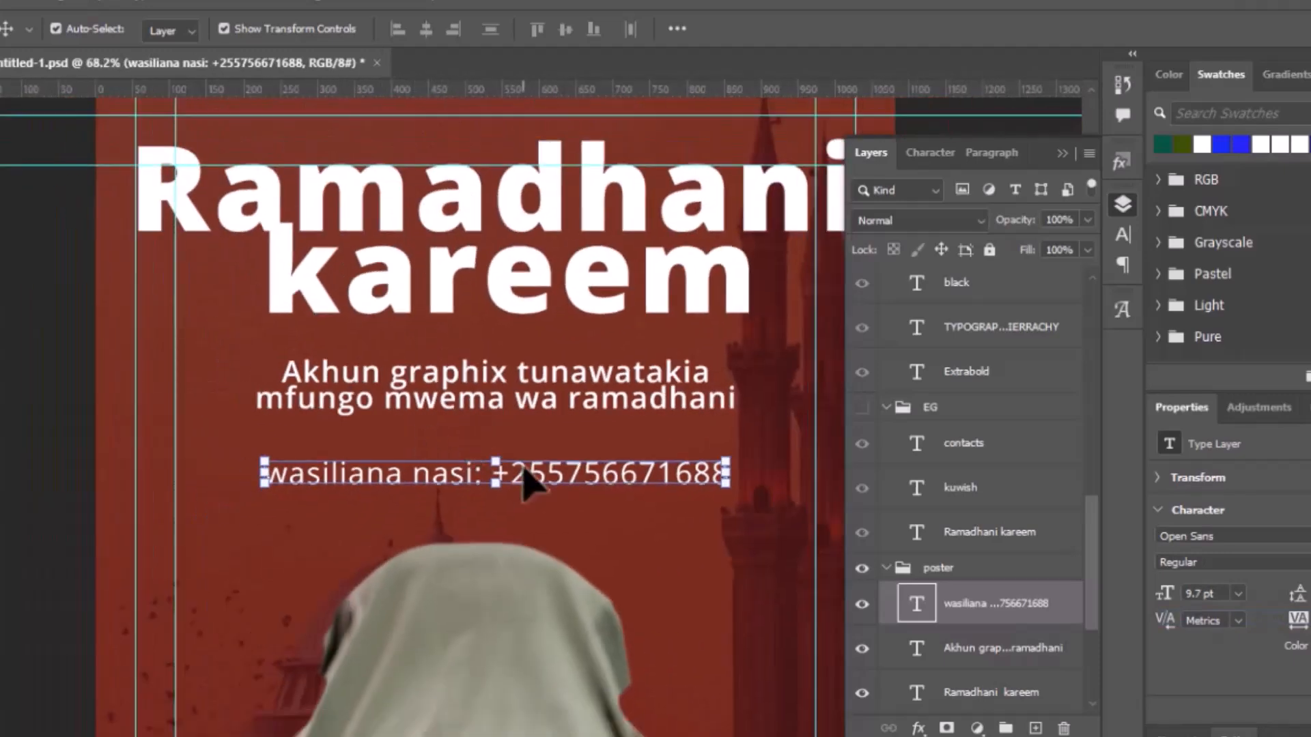
scroll(527, 483, "down", 1)
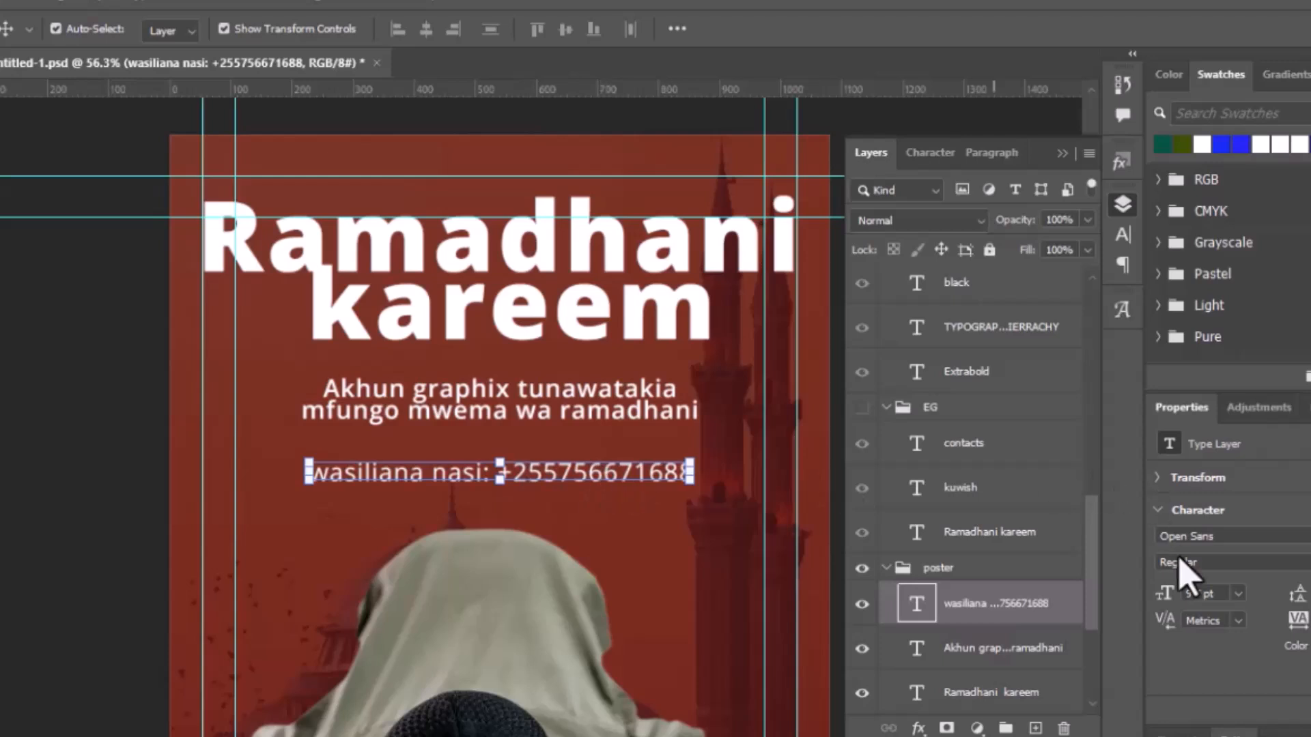
left_click(1307, 562)
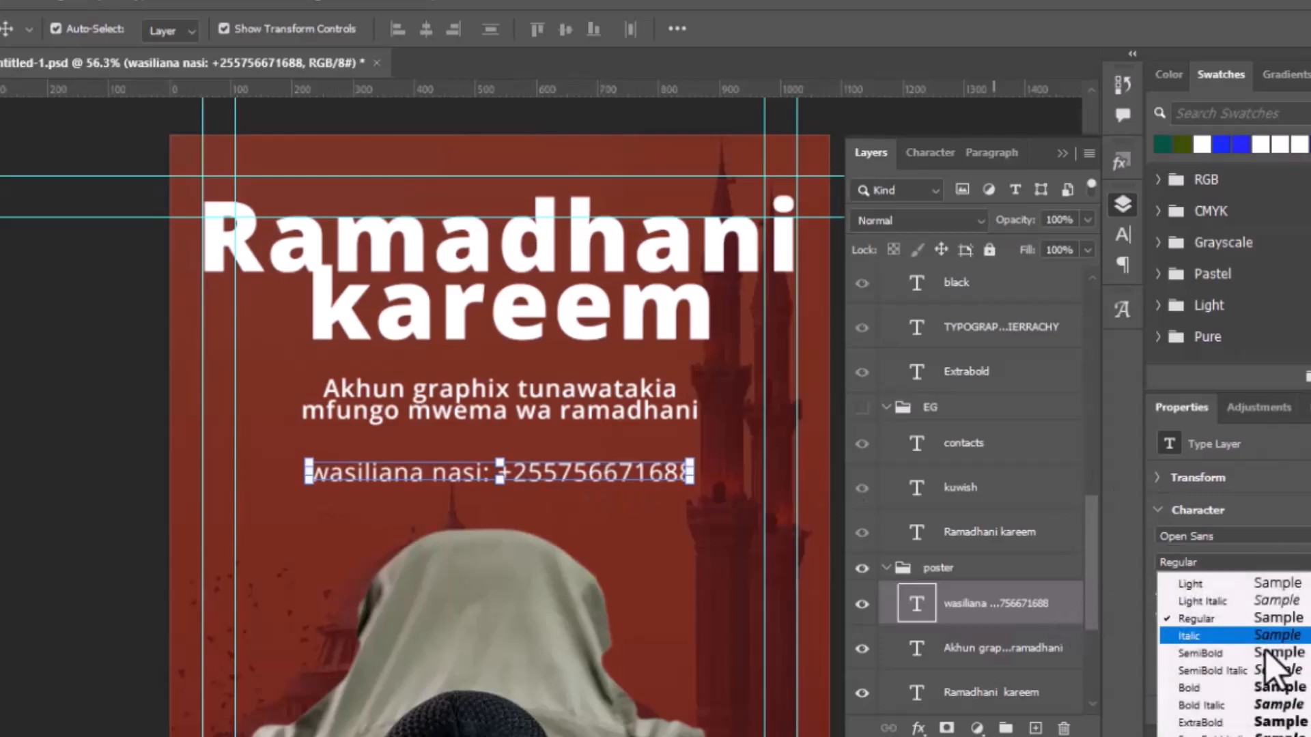
left_click(1282, 720)
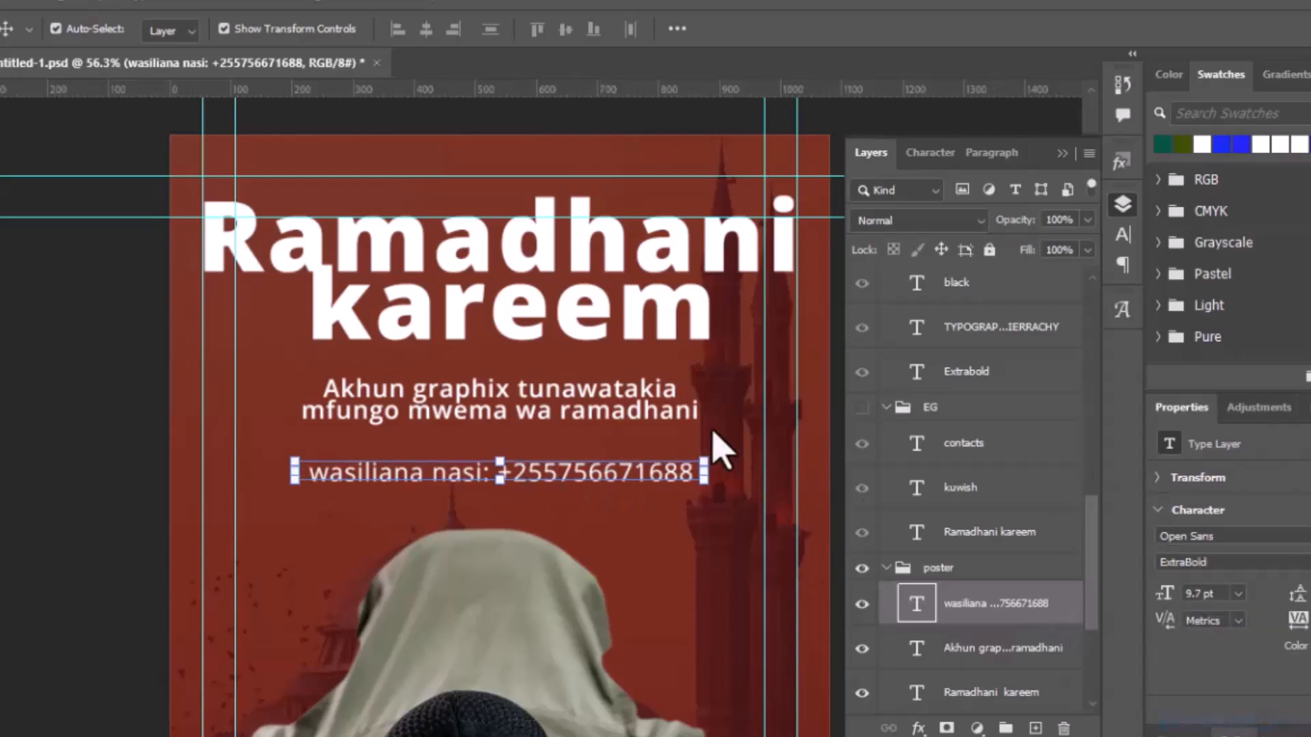
left_click(606, 414)
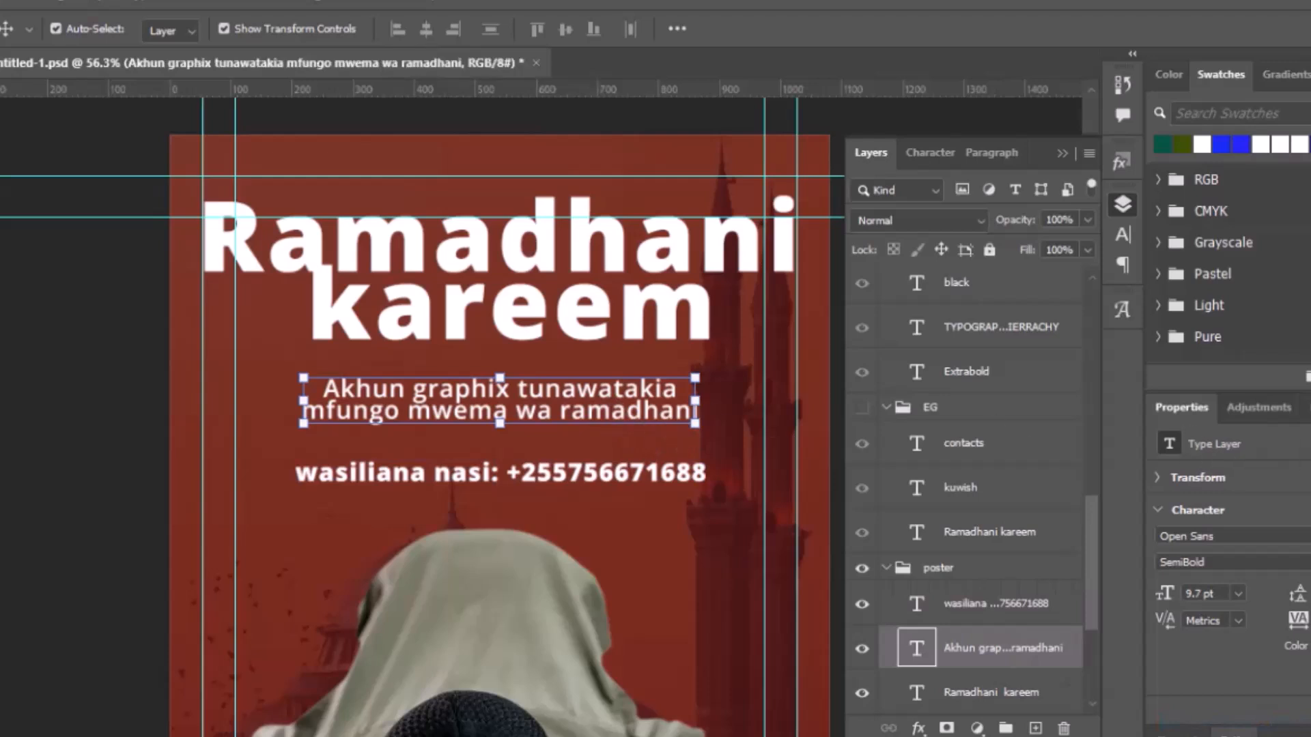
left_click(1284, 562)
left_click(1281, 720)
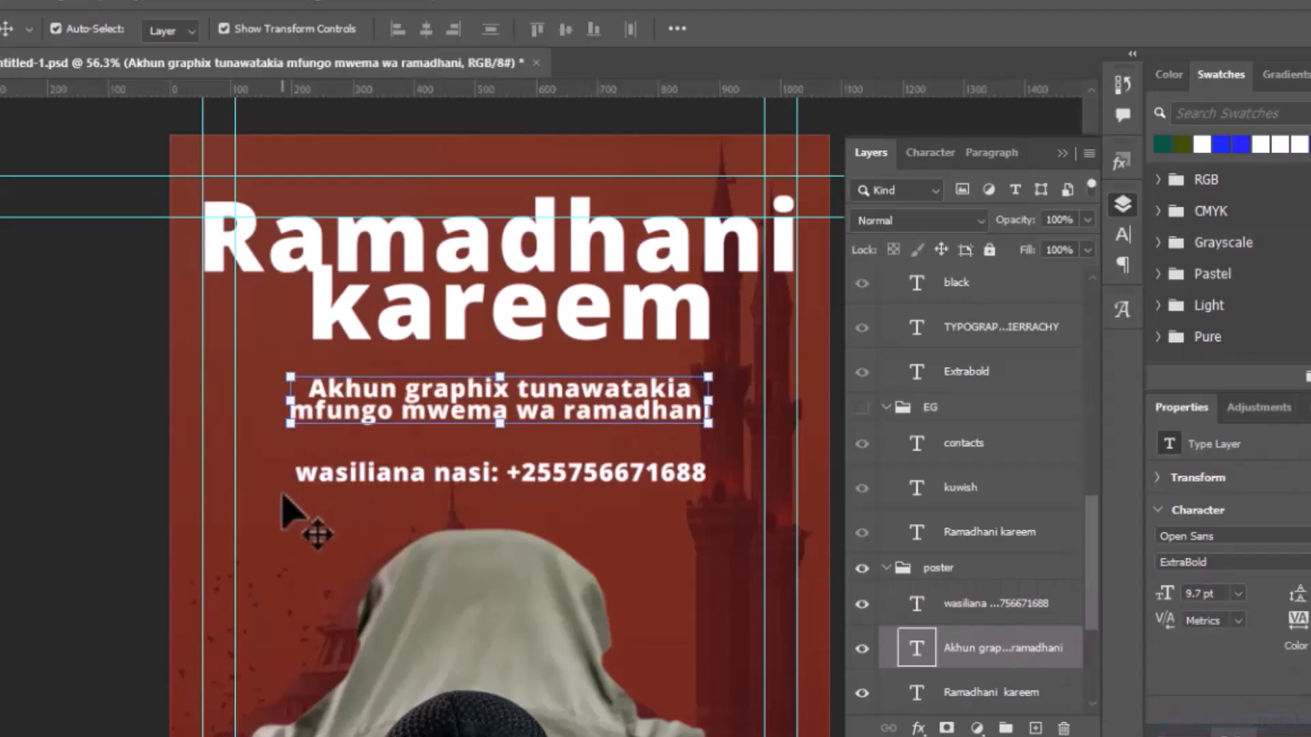
left_click(144, 464)
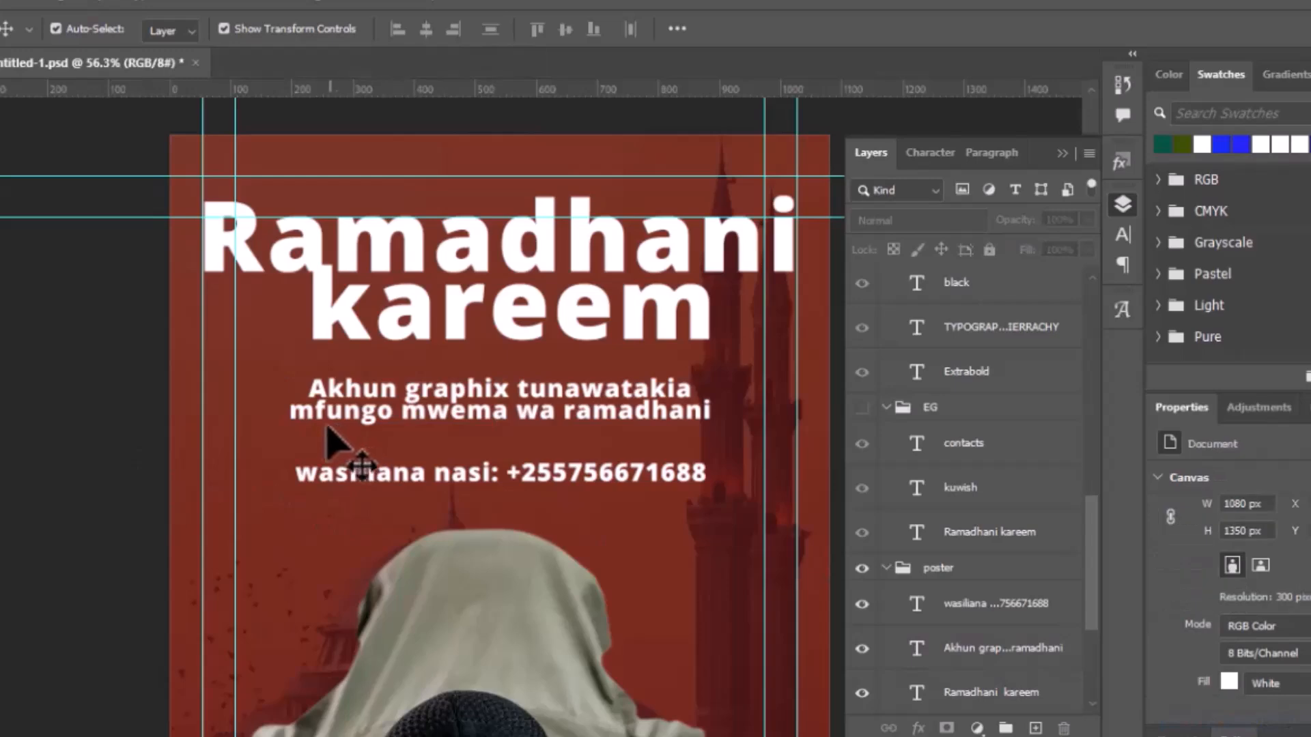
Step: Compare the visual emphasis of the poster's title, message and contact line at closer and wider views
scroll(333, 444, "down", 2)
left_click_drag(416, 535, 498, 432)
scroll(485, 451, "up", 3)
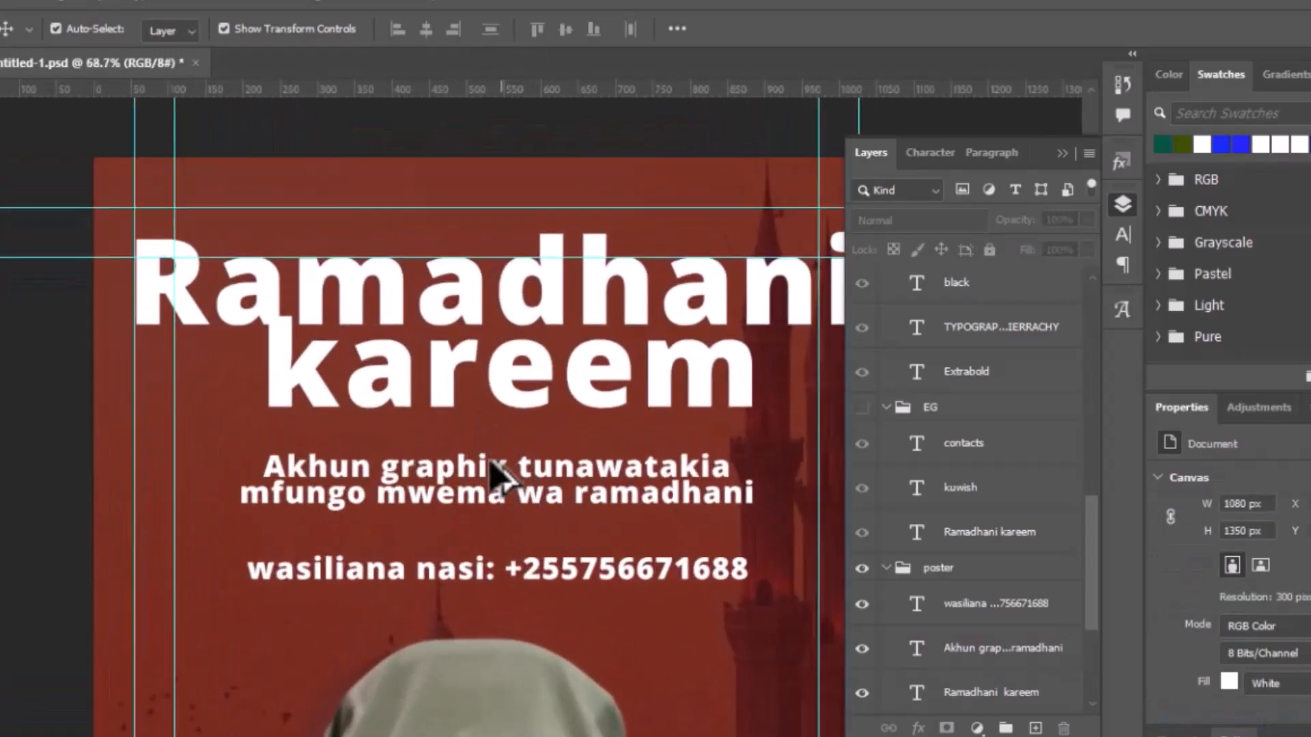
scroll(498, 465, "down", 2)
left_click_drag(486, 444, 477, 411)
left_click_drag(477, 411, 475, 375)
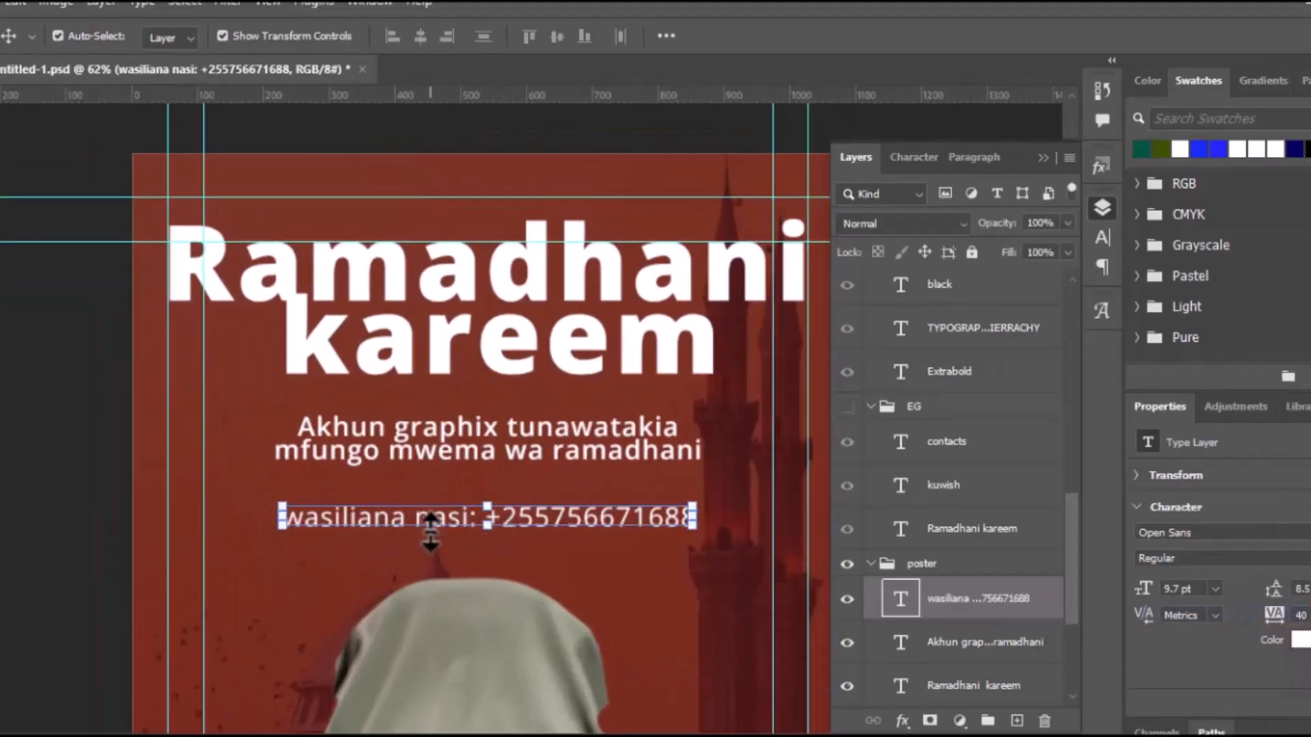
scroll(430, 530, "up", 3)
scroll(415, 430, "down", 3)
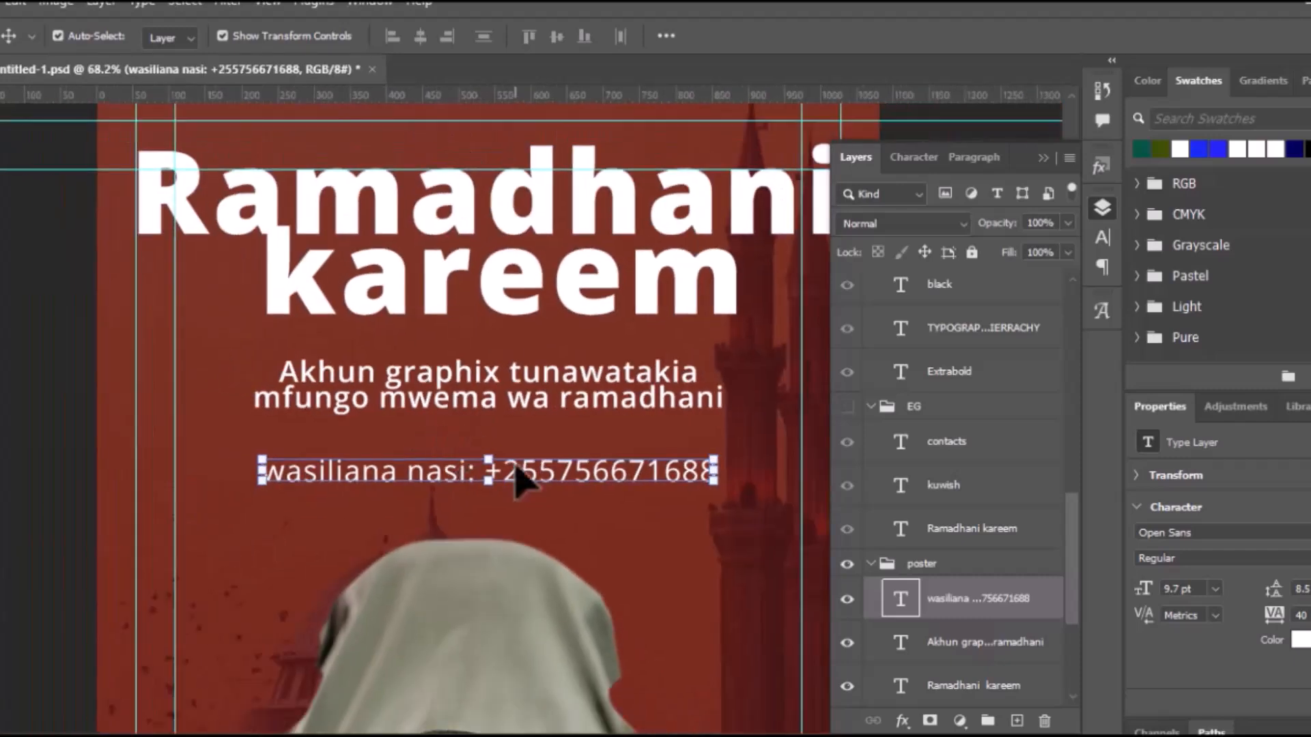
scroll(524, 482, "down", 1)
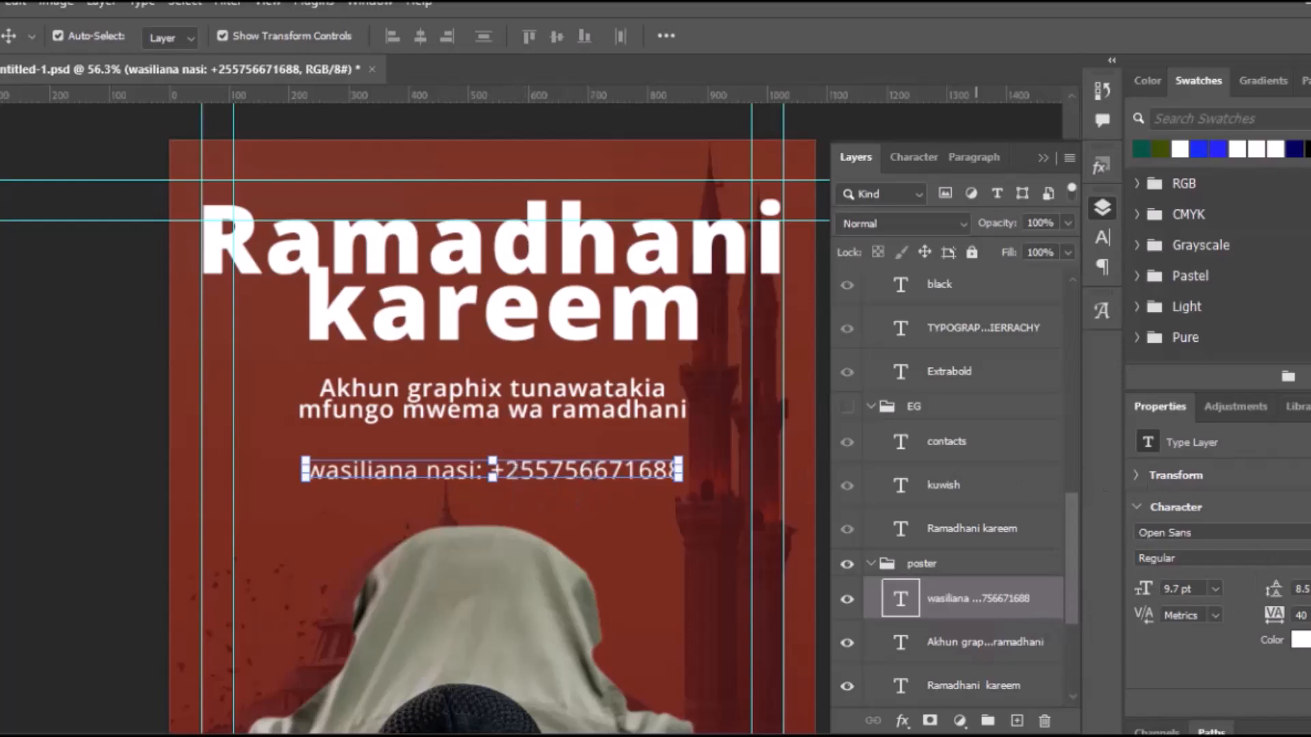
Step: Change the Regular contact line and the SemiBold "Akhun graphix" message to ExtraBold, and deselect to view the whole poster
left_click(1174, 557)
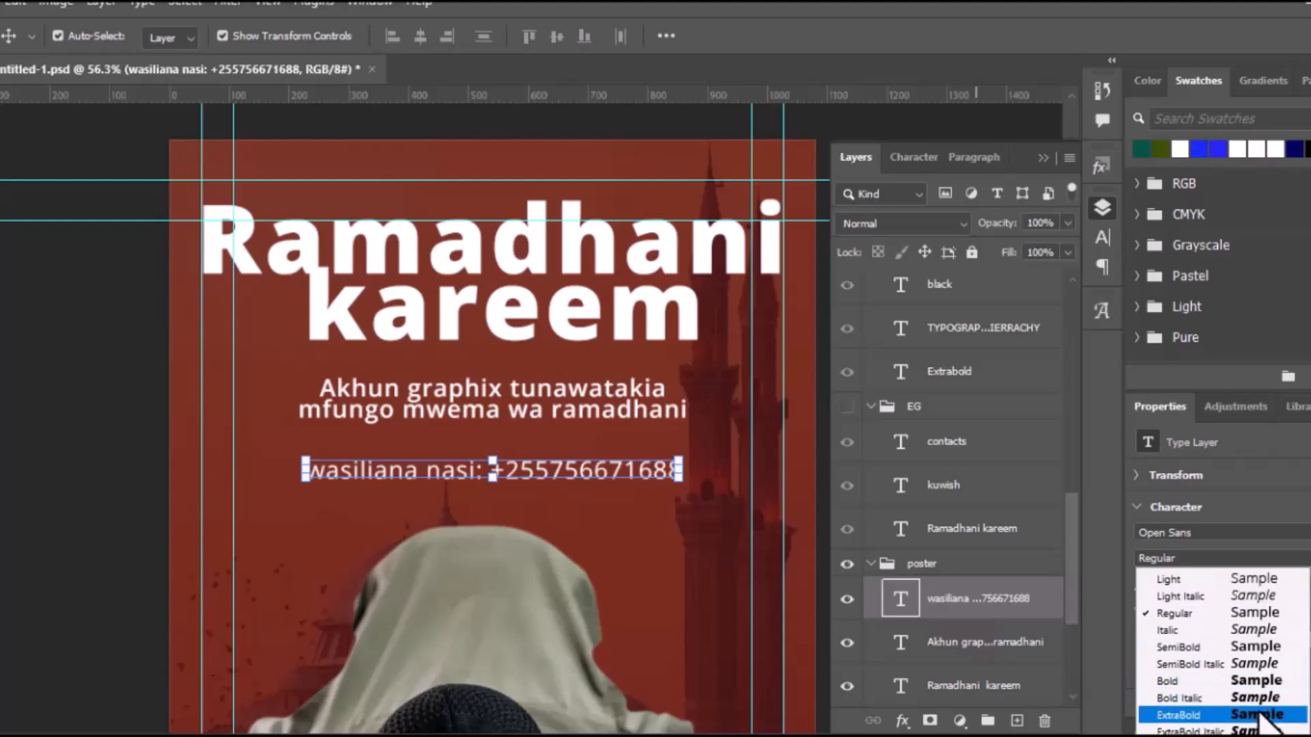
left_click(1164, 709)
left_click(590, 404)
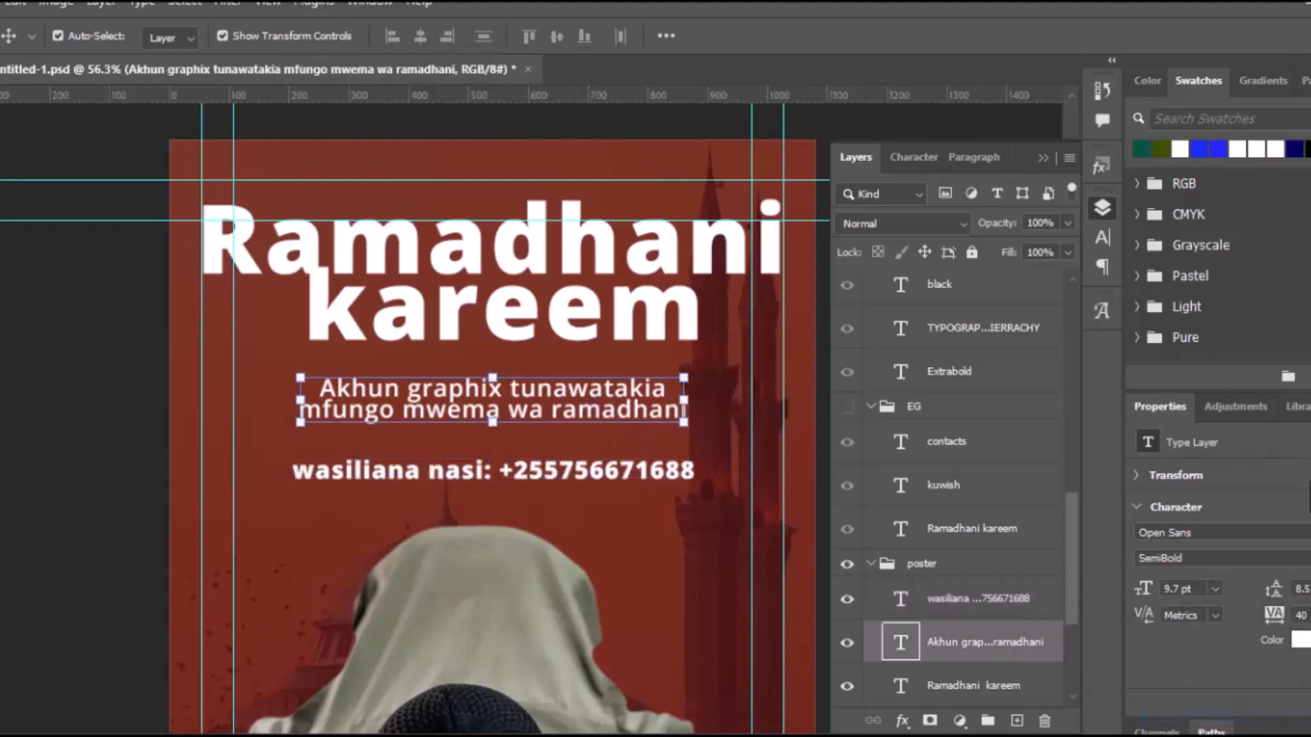
left_click(1215, 558)
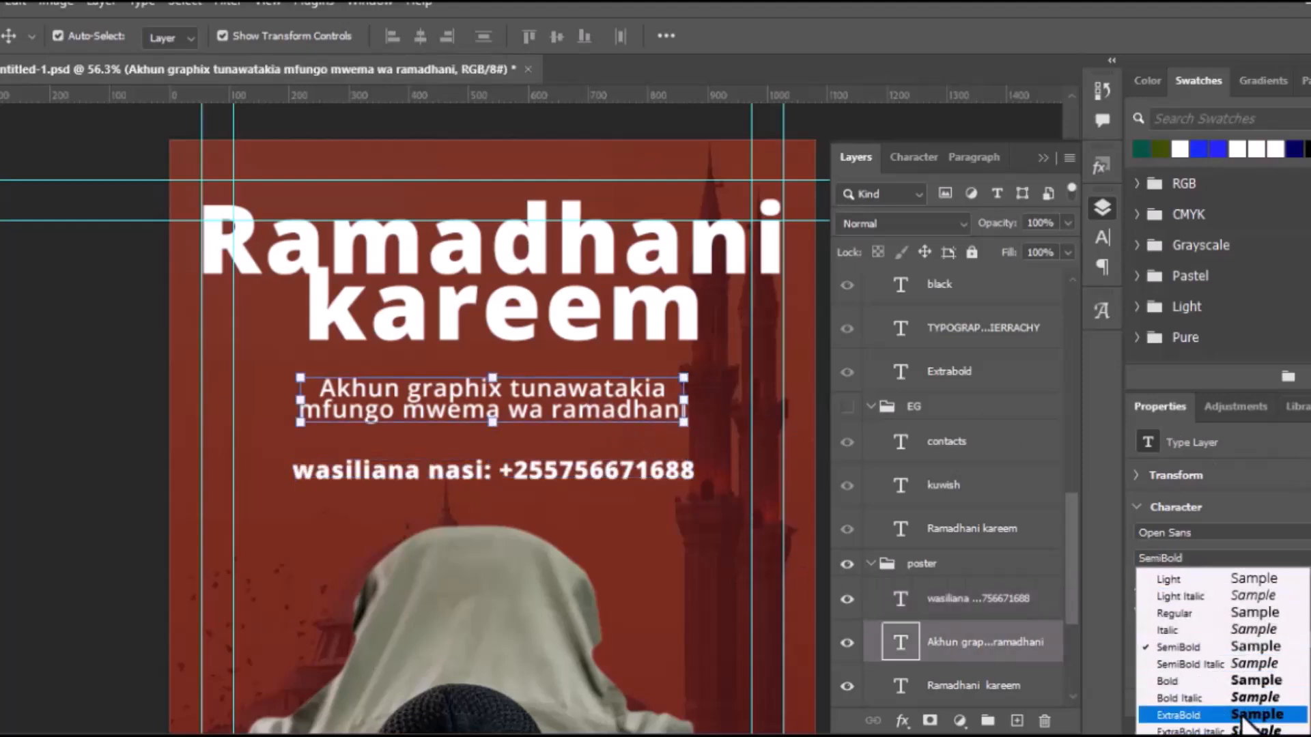
left_click(1269, 707)
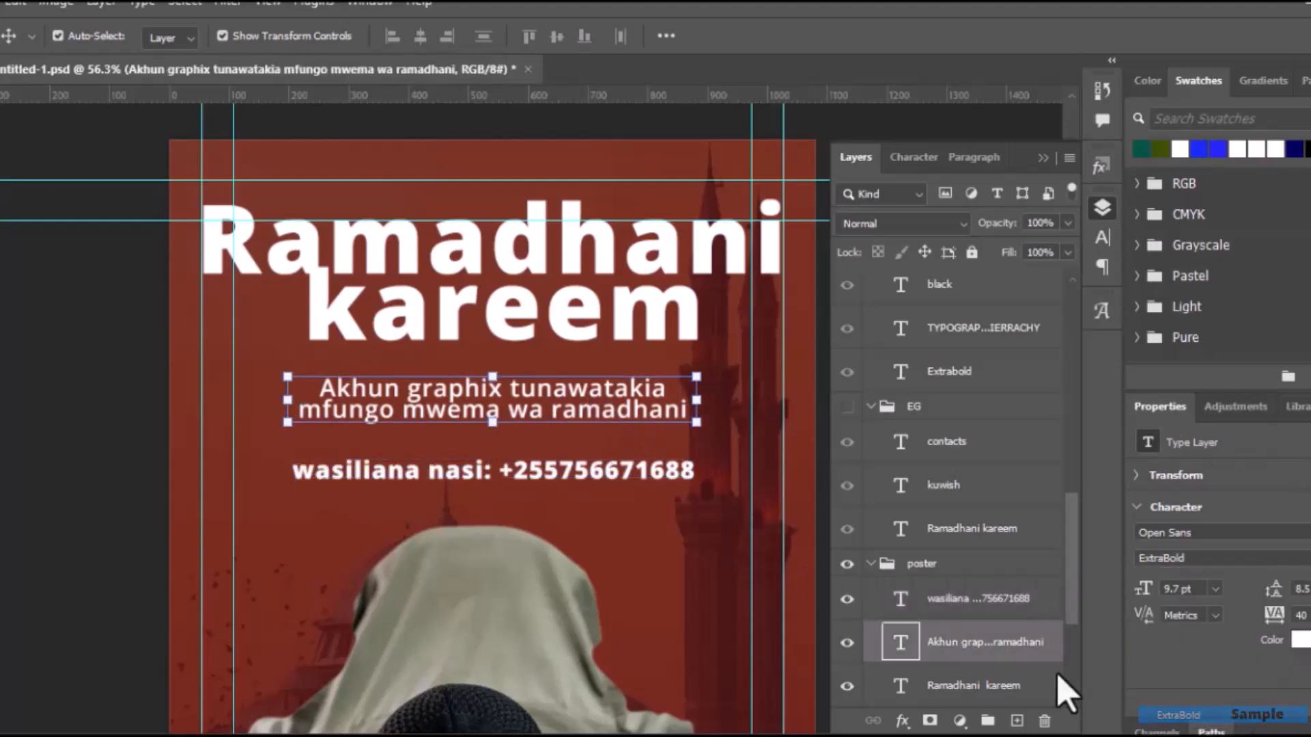
left_click(146, 462)
scroll(335, 441, "down", 3)
left_click_drag(418, 524, 492, 427)
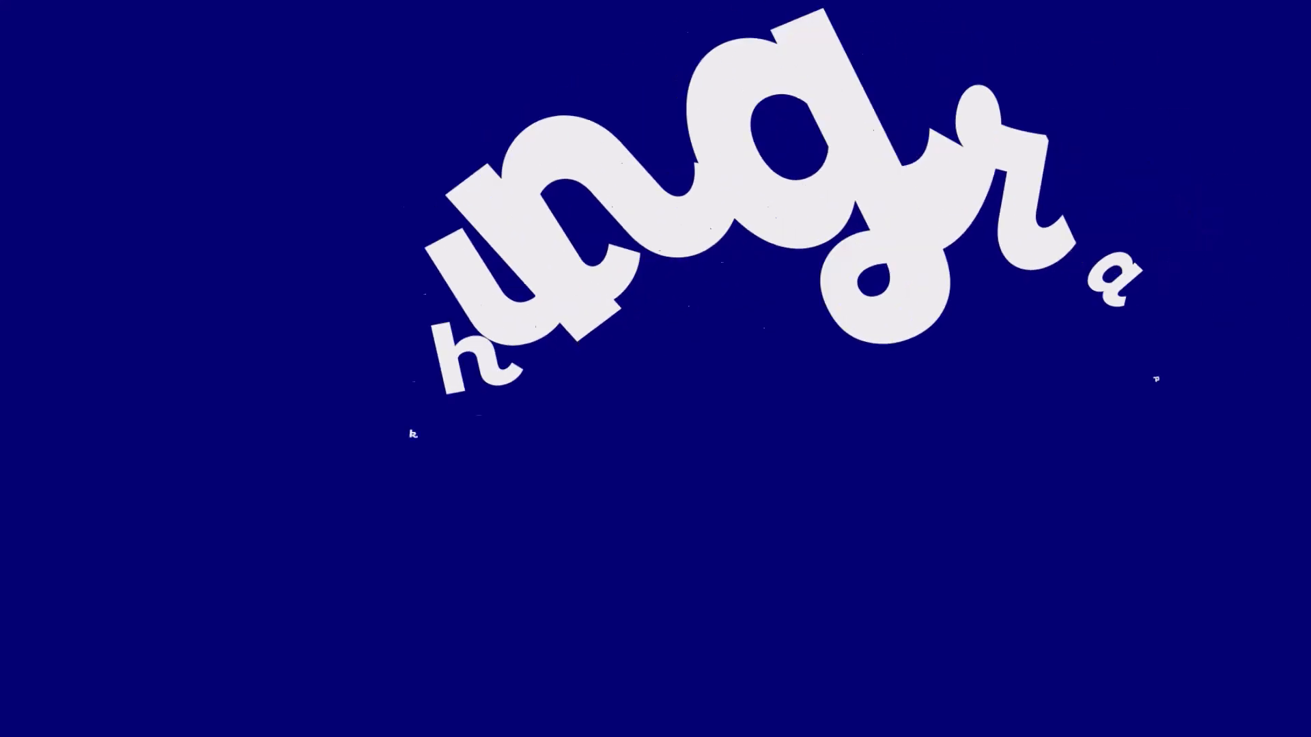